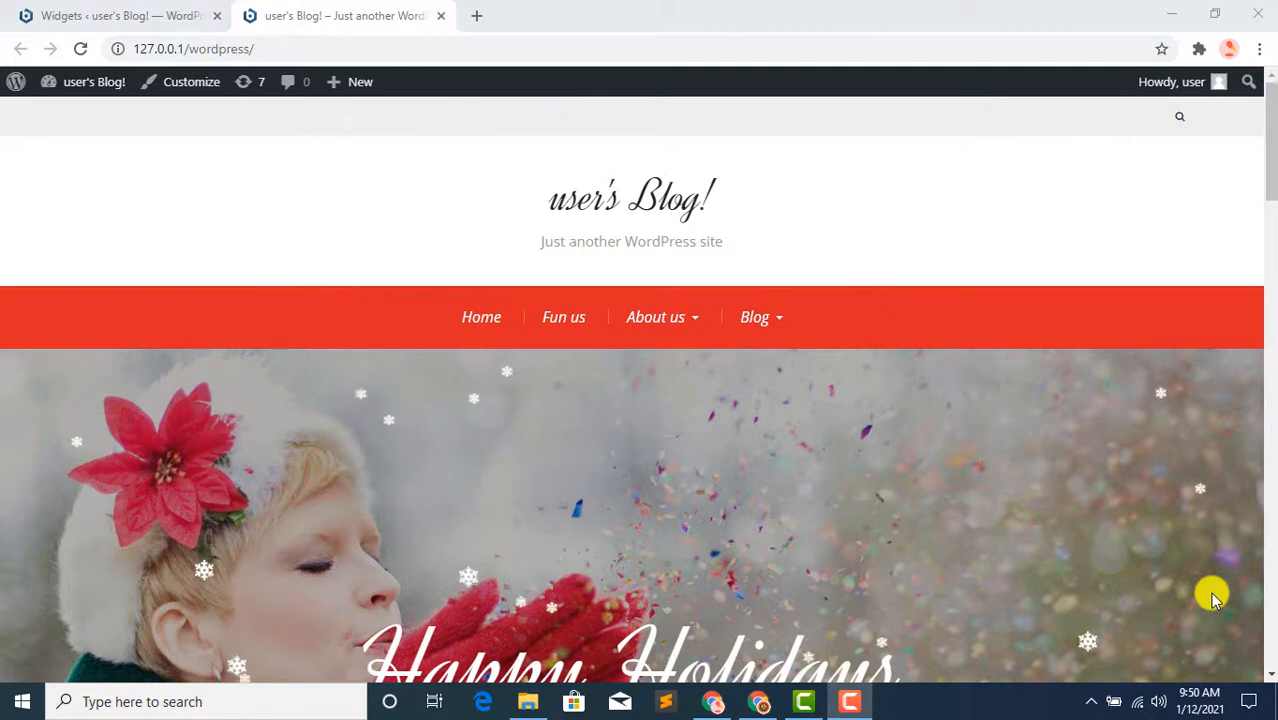
# View the Widgets admin page, then examine the sidebar area beside the posts on the blog's front page
pyautogui.click(82, 12)
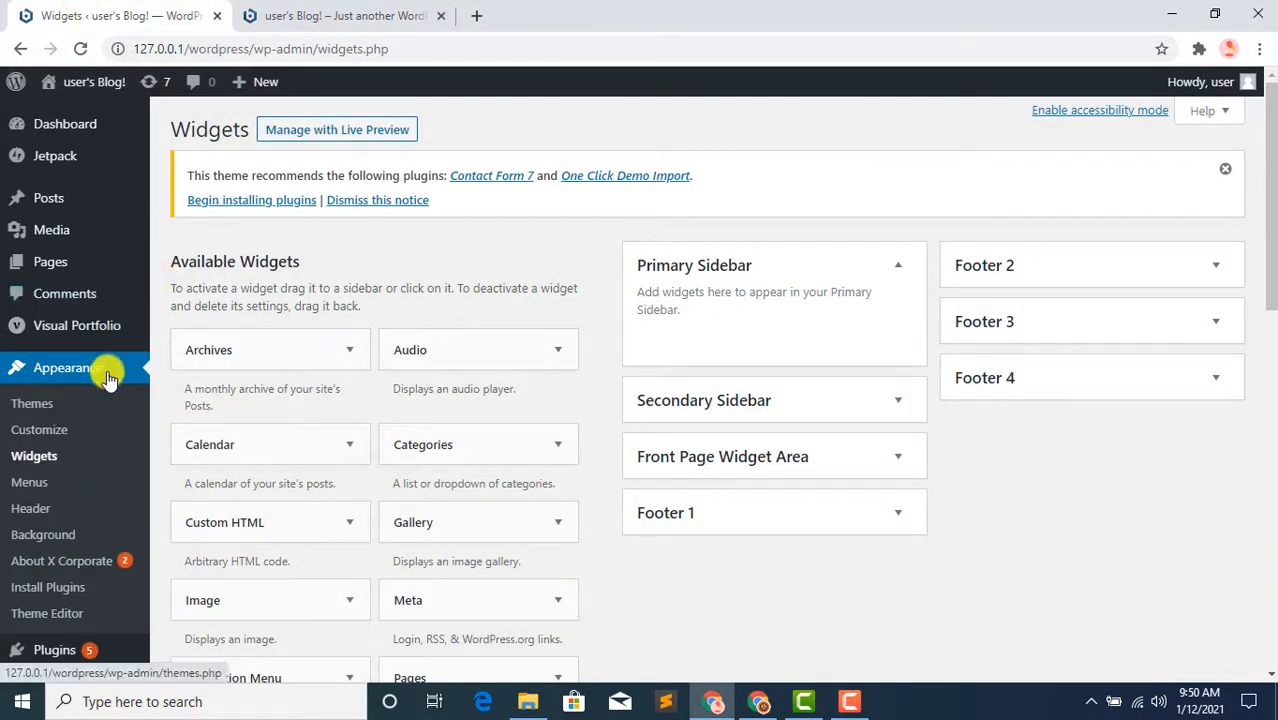
pyautogui.click(44, 462)
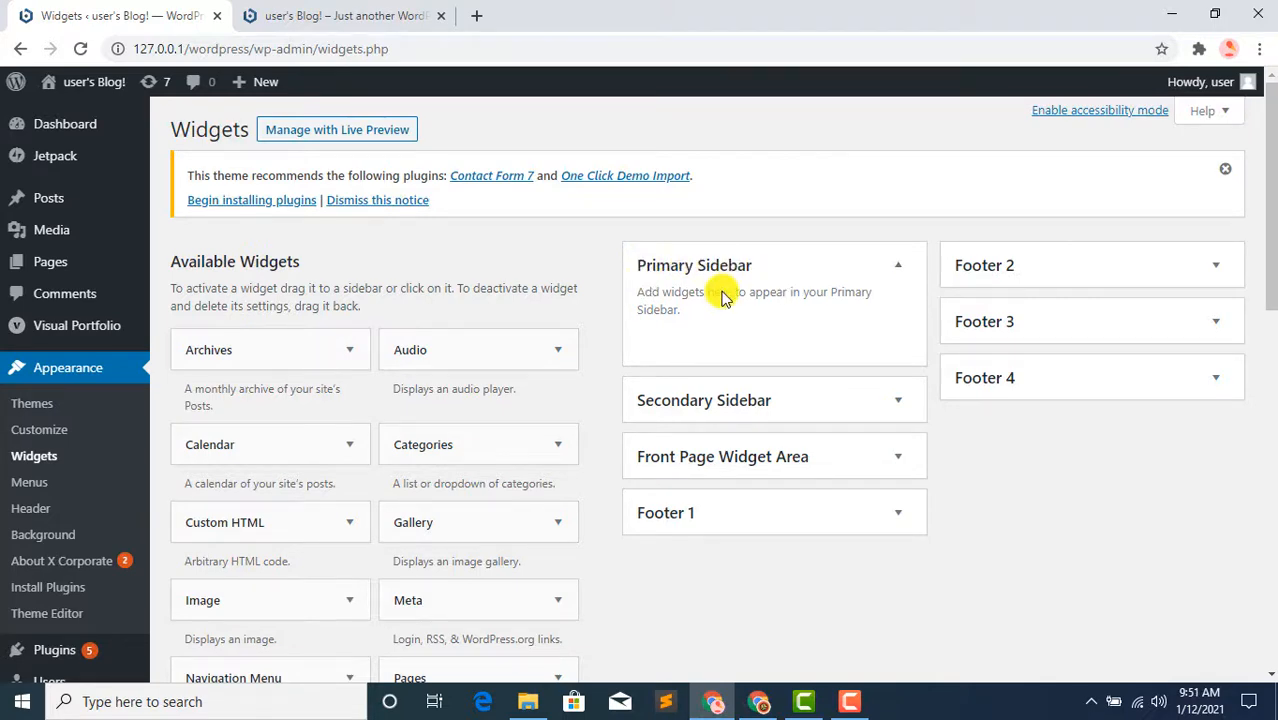
pyautogui.click(330, 10)
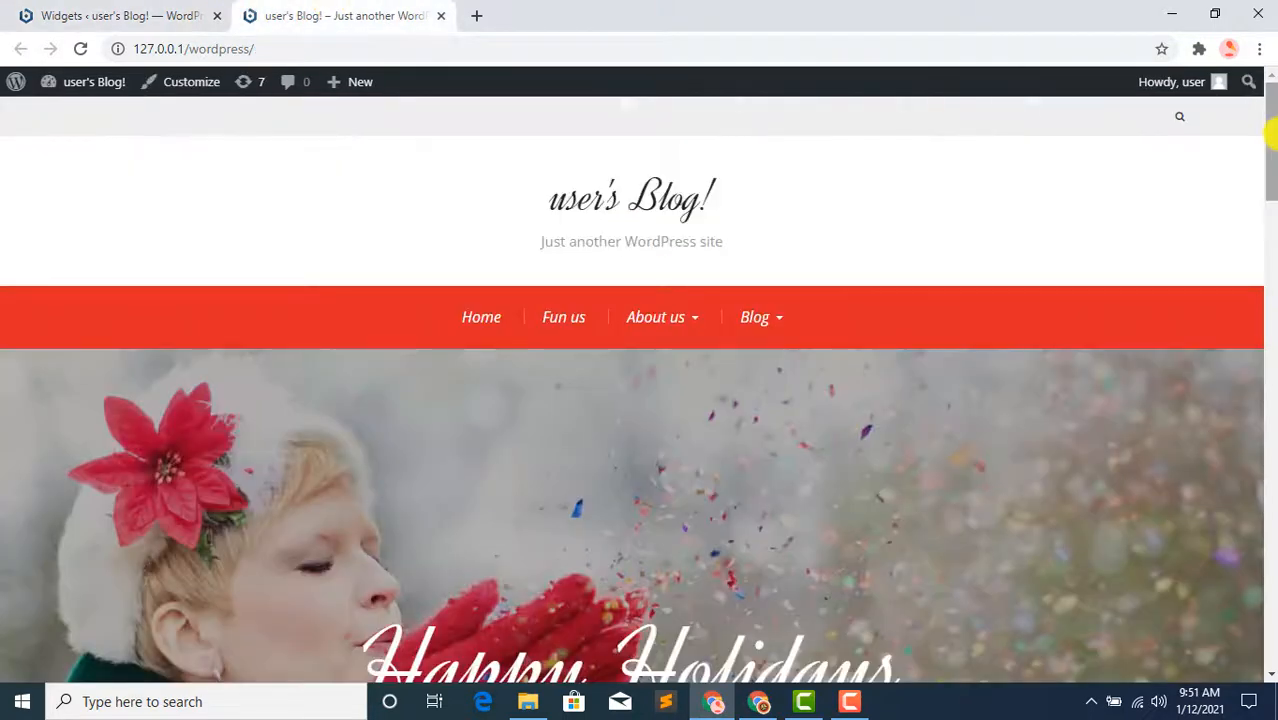
pyautogui.moveTo(1272, 135); pyautogui.dragTo(1271, 305)
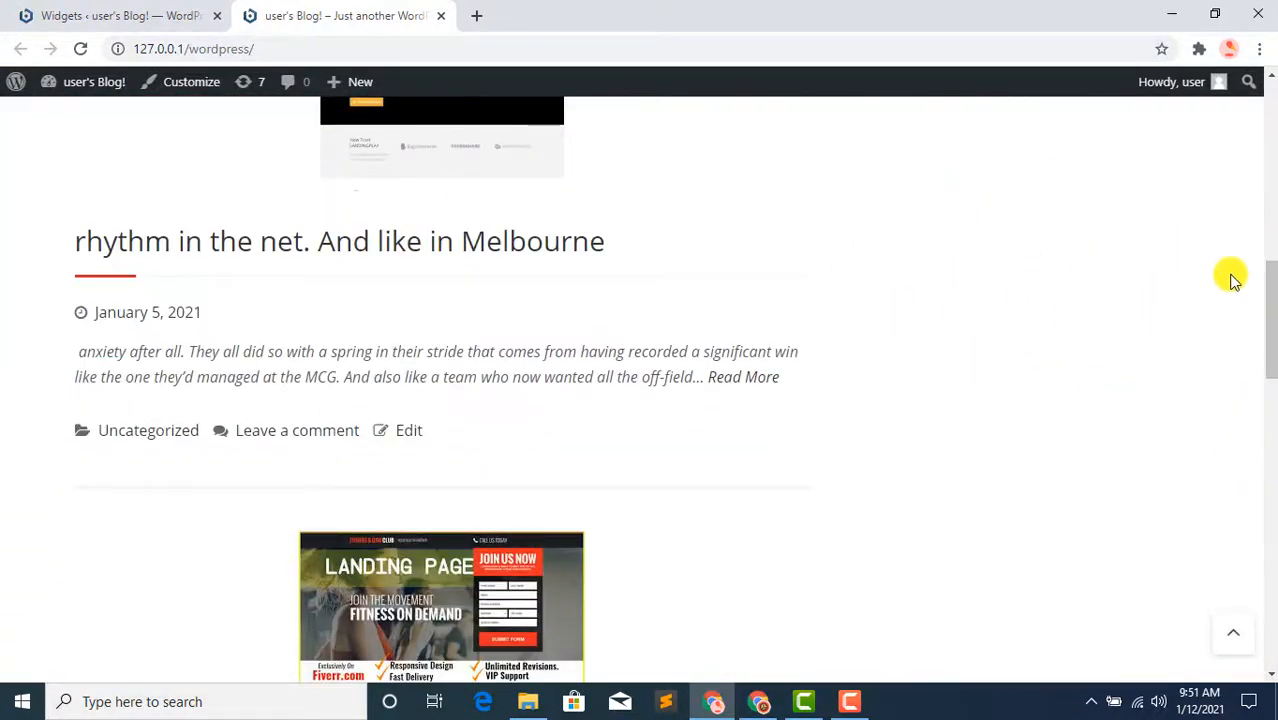
pyautogui.moveTo(1270, 287); pyautogui.dragTo(1270, 200)
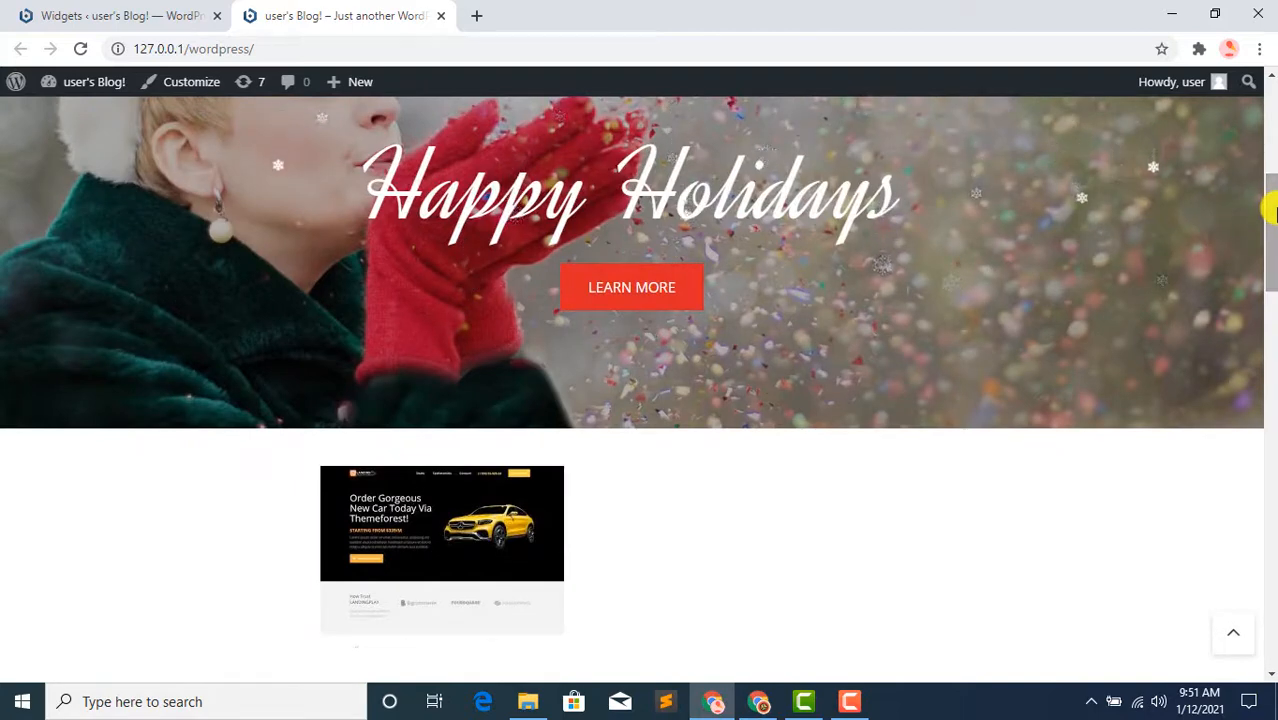
# Add an Image widget to the Primary Sidebar with the Eid Mubarak picture IMG-20190606-WA0001-1.jpg from the Media Library, and save it
pyautogui.click(117, 15)
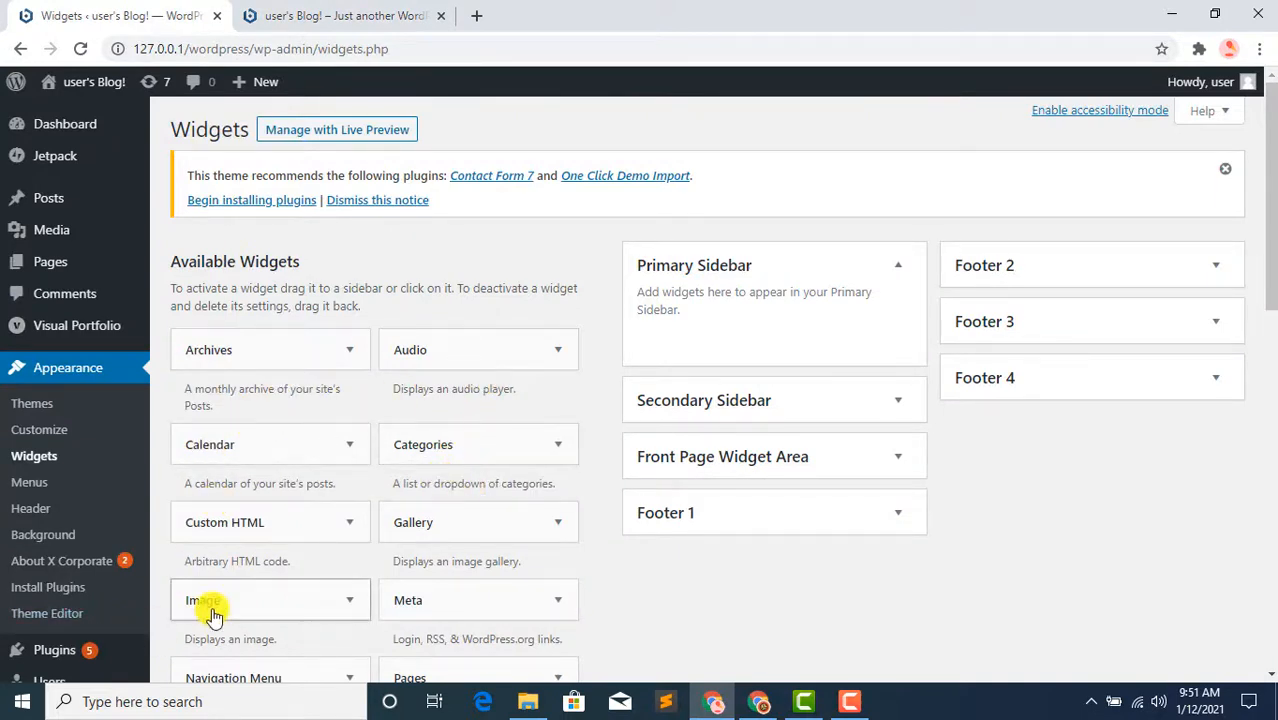
pyautogui.moveTo(298, 583); pyautogui.dragTo(726, 326)
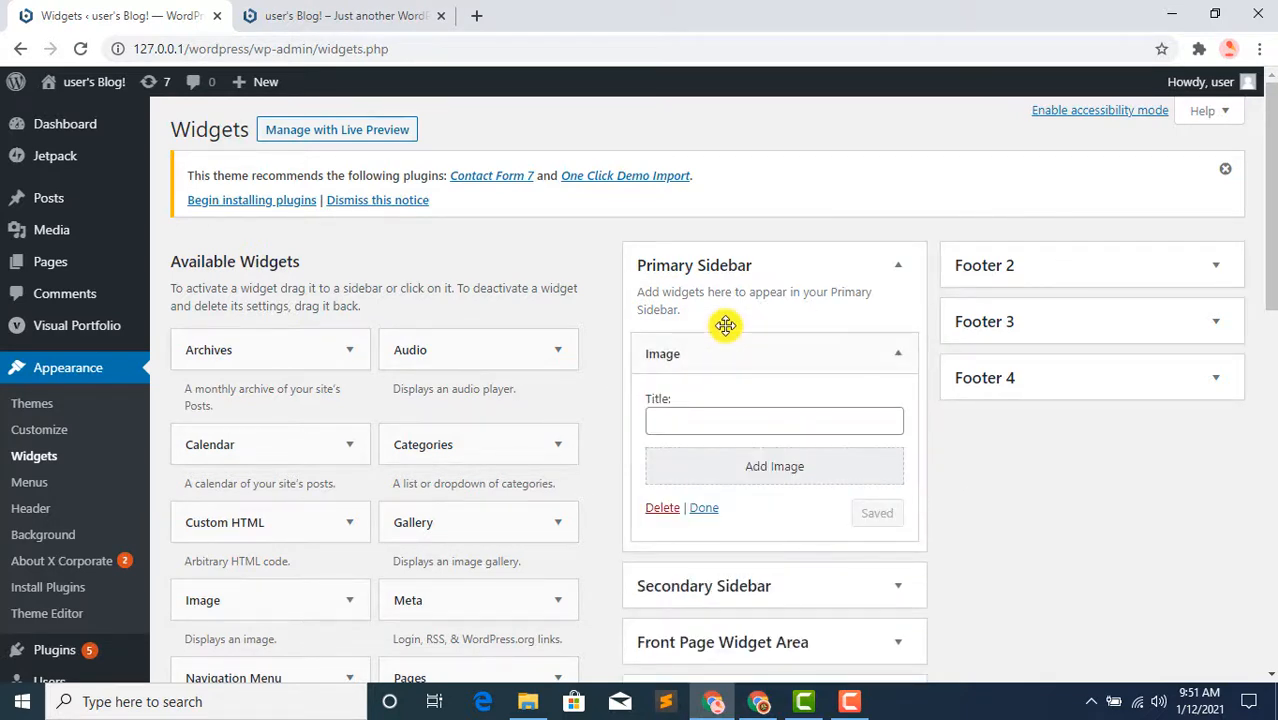
pyautogui.click(760, 470)
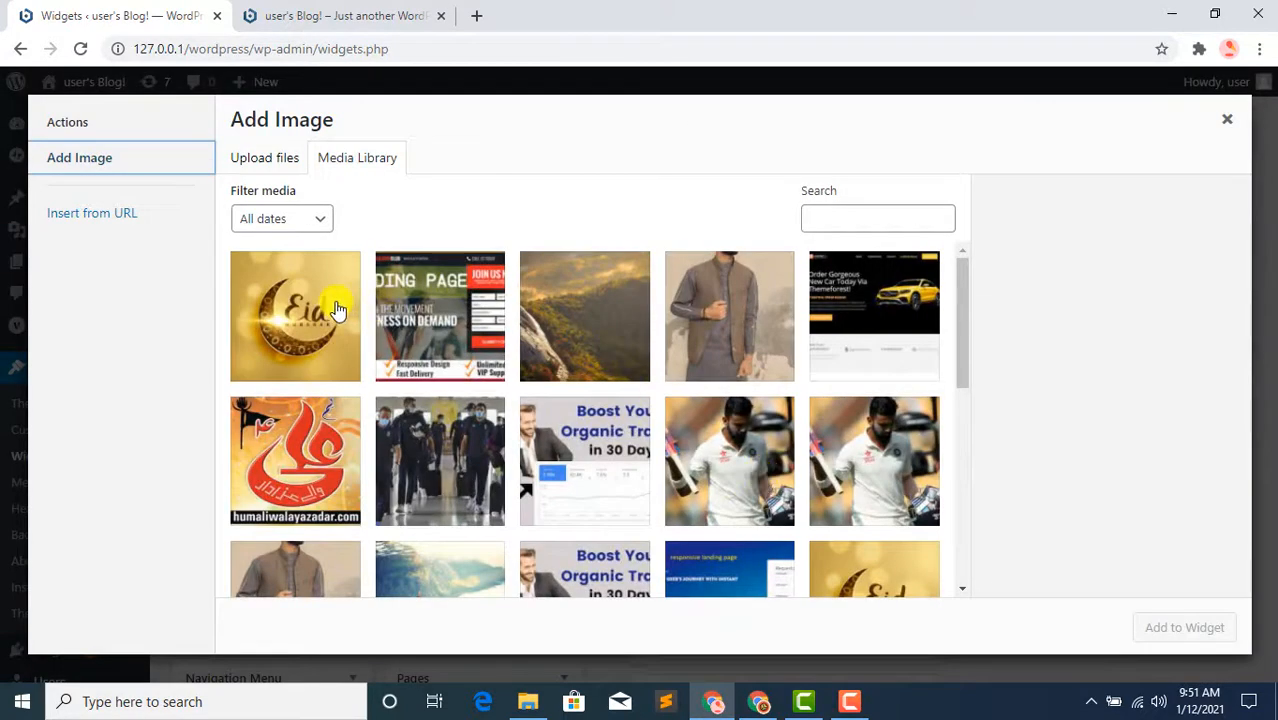
pyautogui.click(336, 310)
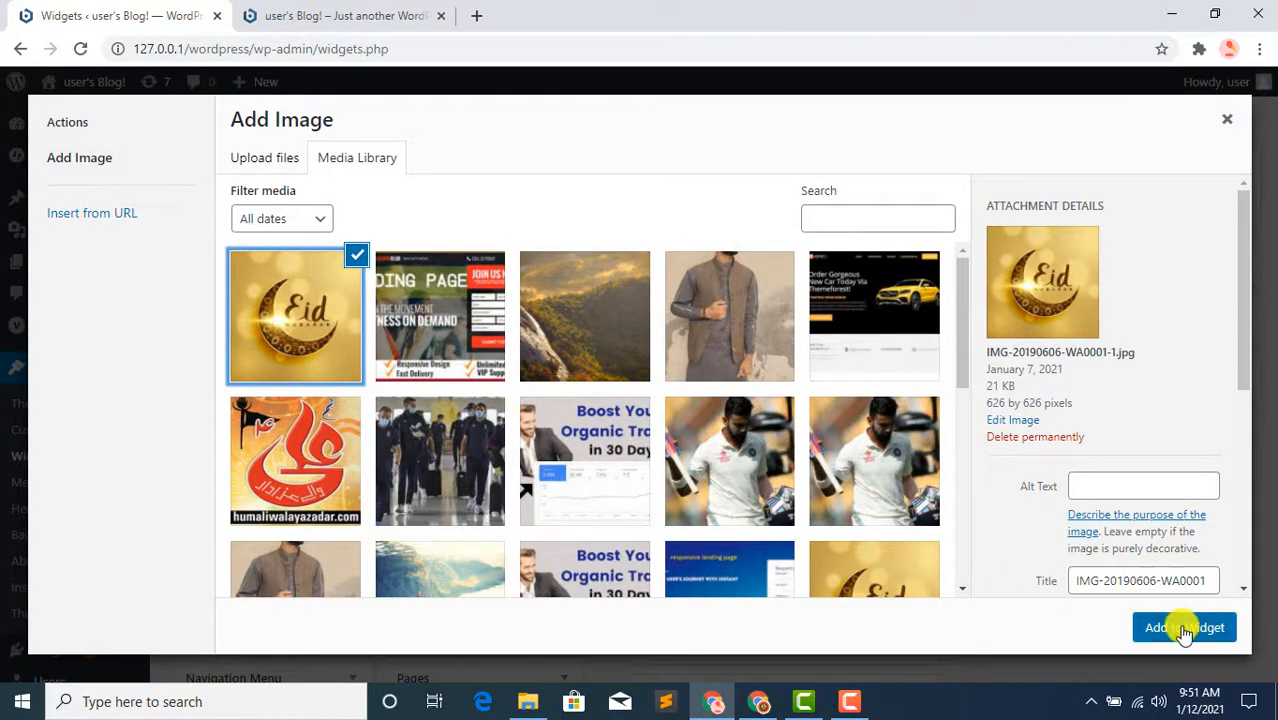
pyautogui.click(1184, 628)
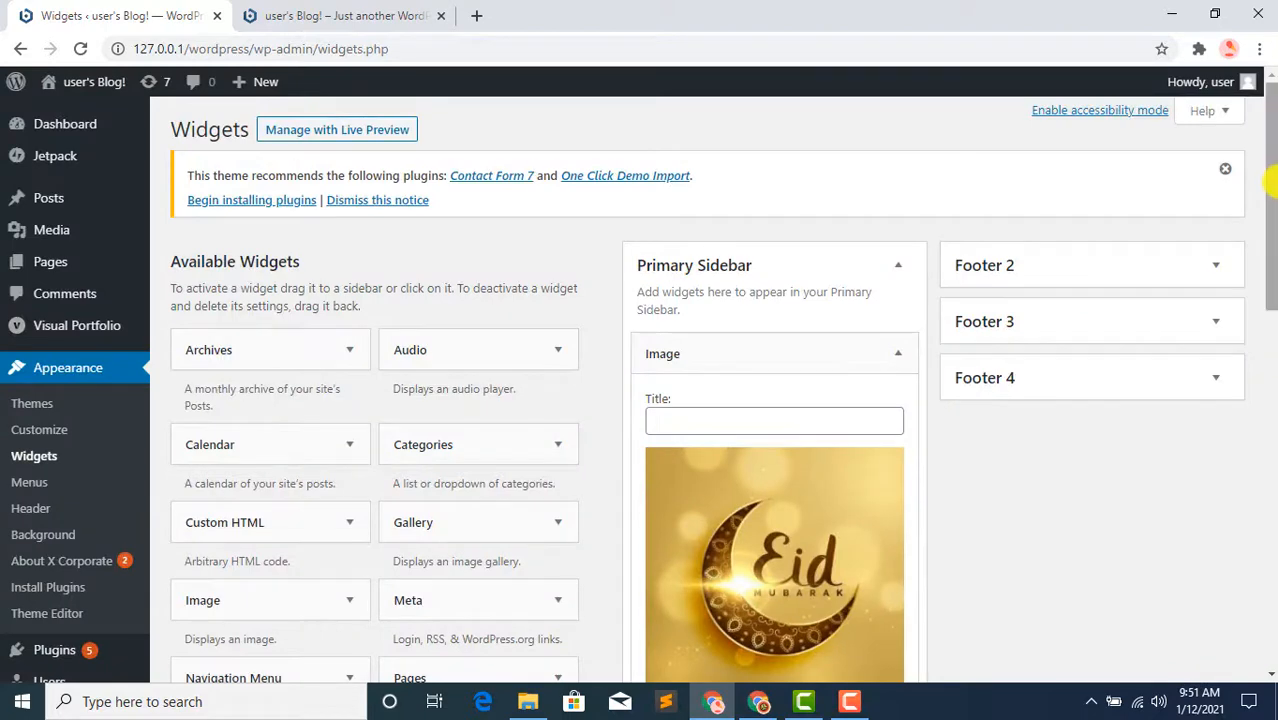
pyautogui.moveTo(1270, 180); pyautogui.dragTo(1270, 295)
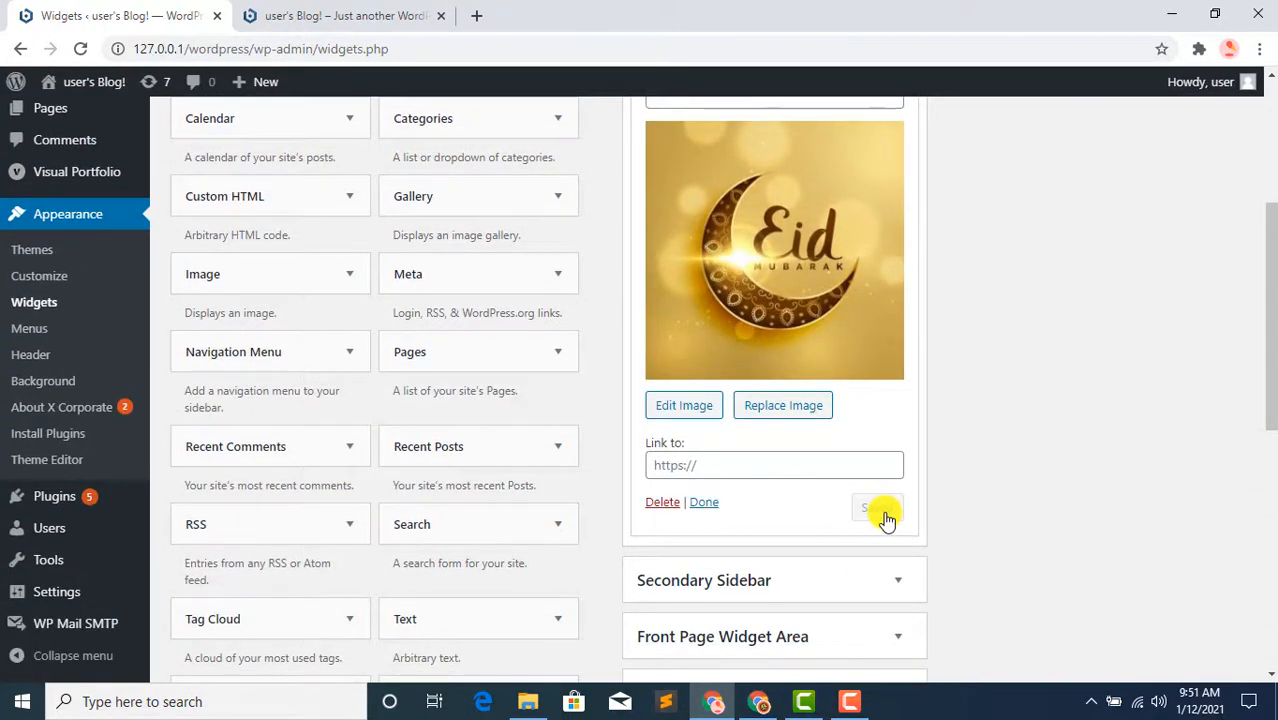
# Reload the blog's front page and check the image widget in the sidebar beside the posts
pyautogui.click(320, 12)
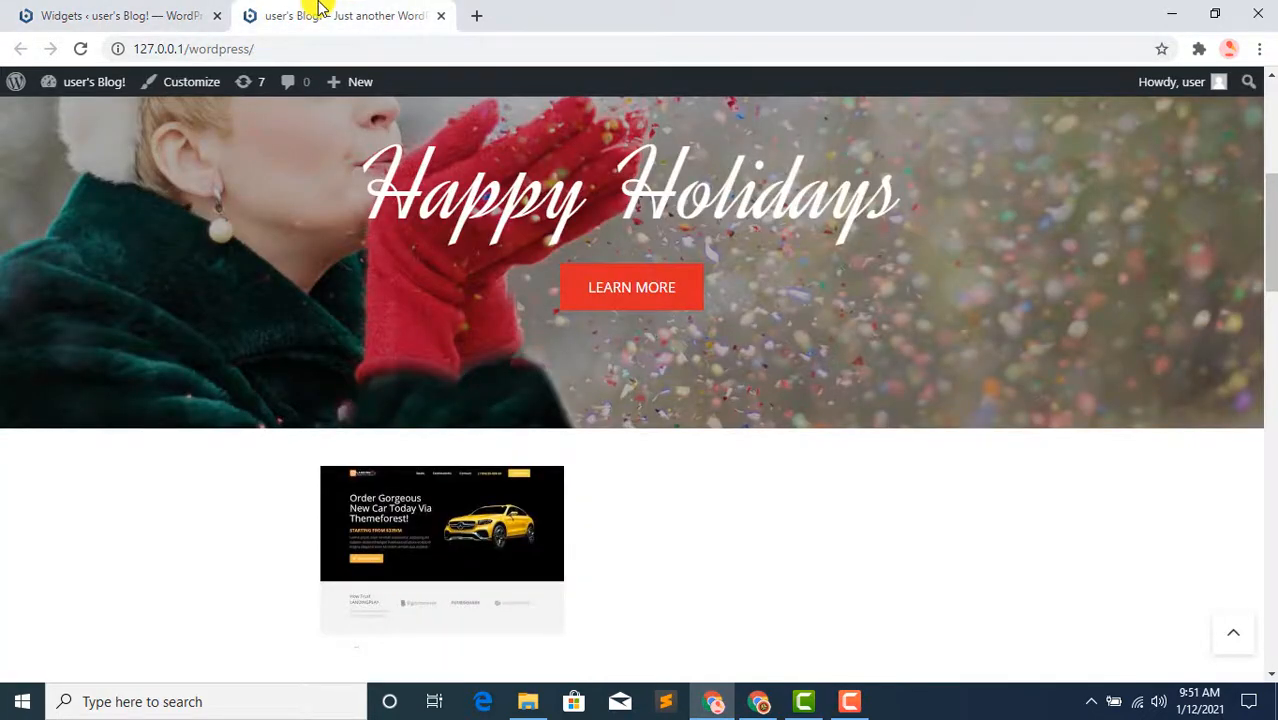
pyautogui.press('F5')
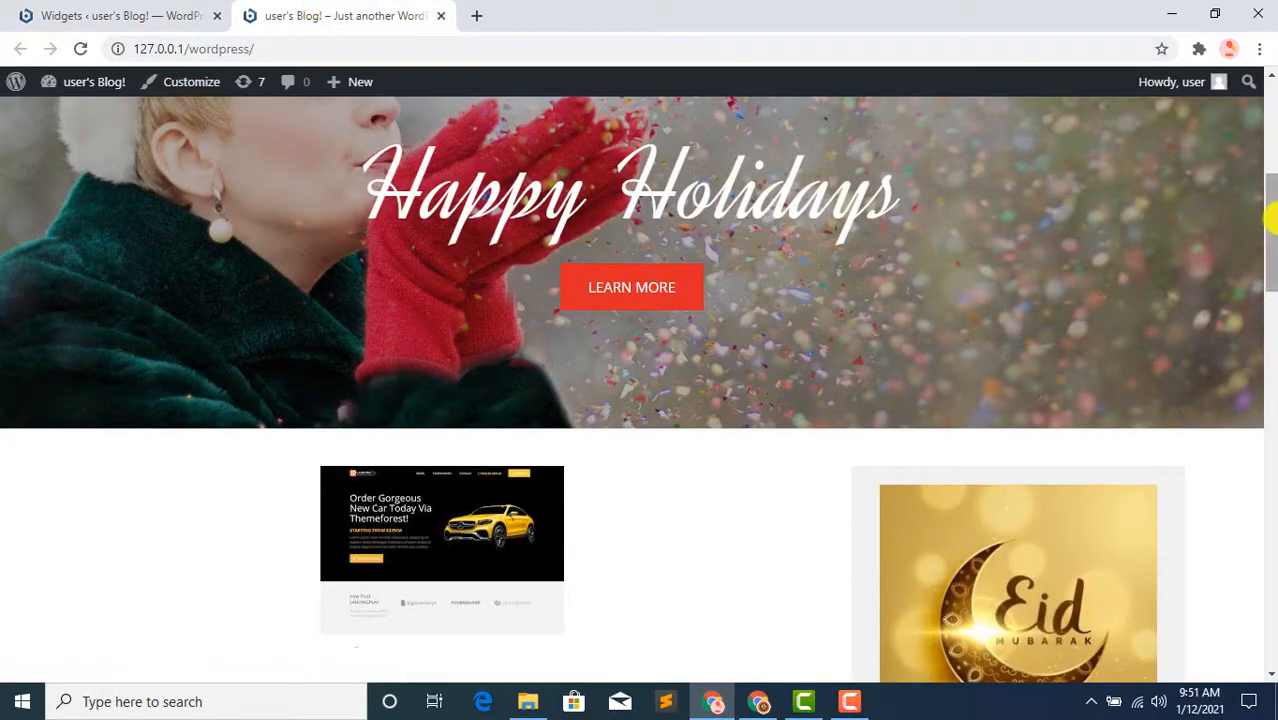
pyautogui.moveTo(1270, 218); pyautogui.dragTo(1272, 272)
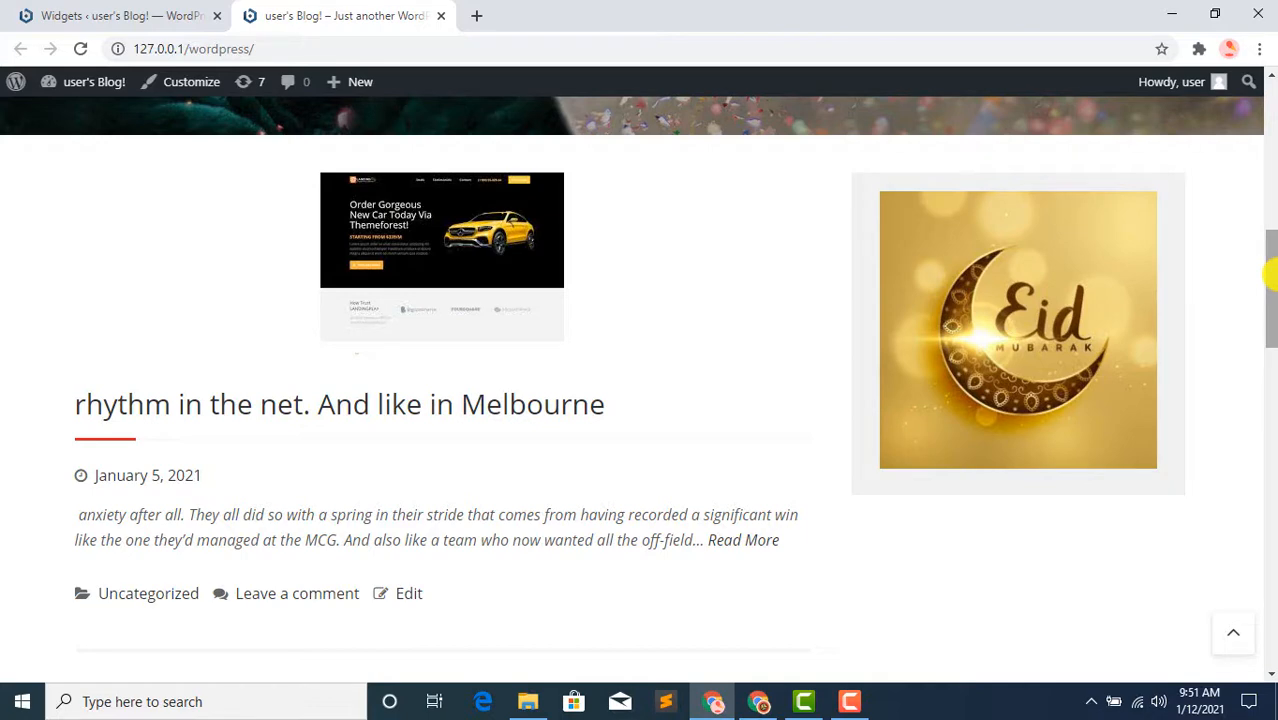
# Add a Search widget to the Primary Sidebar above the Image widget
pyautogui.click(120, 16)
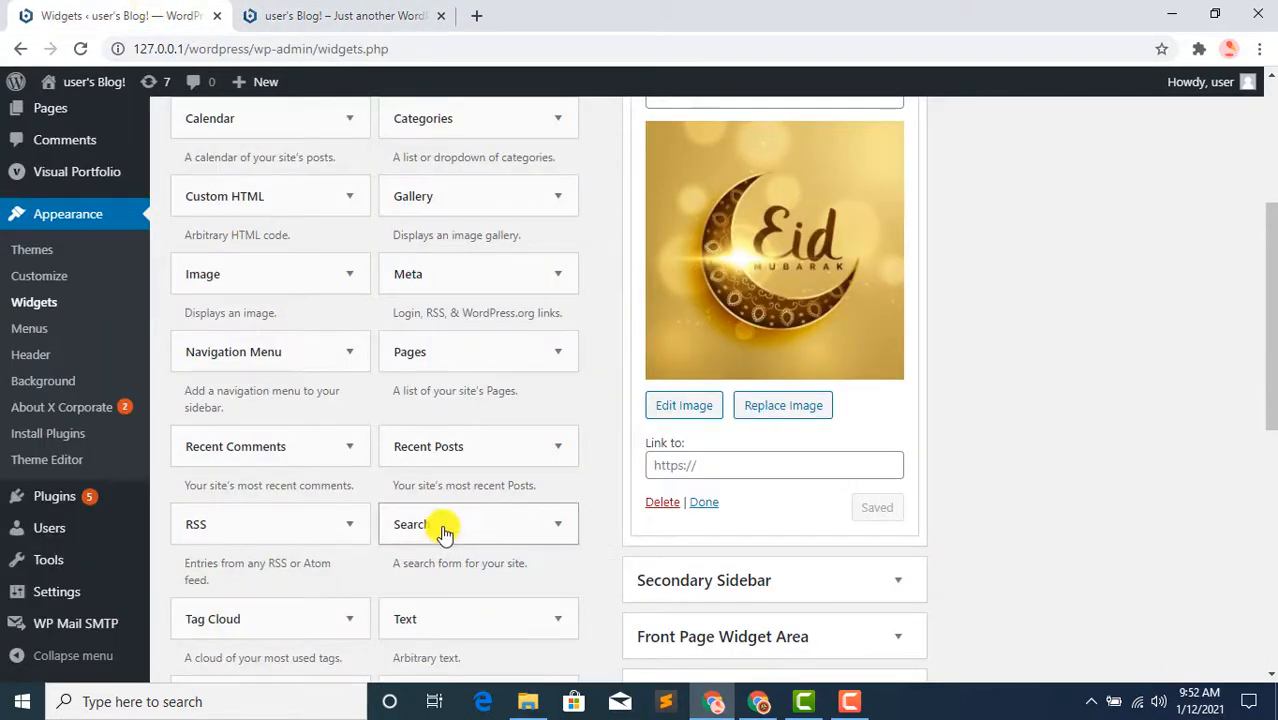
pyautogui.moveTo(445, 533); pyautogui.dragTo(705, 585)
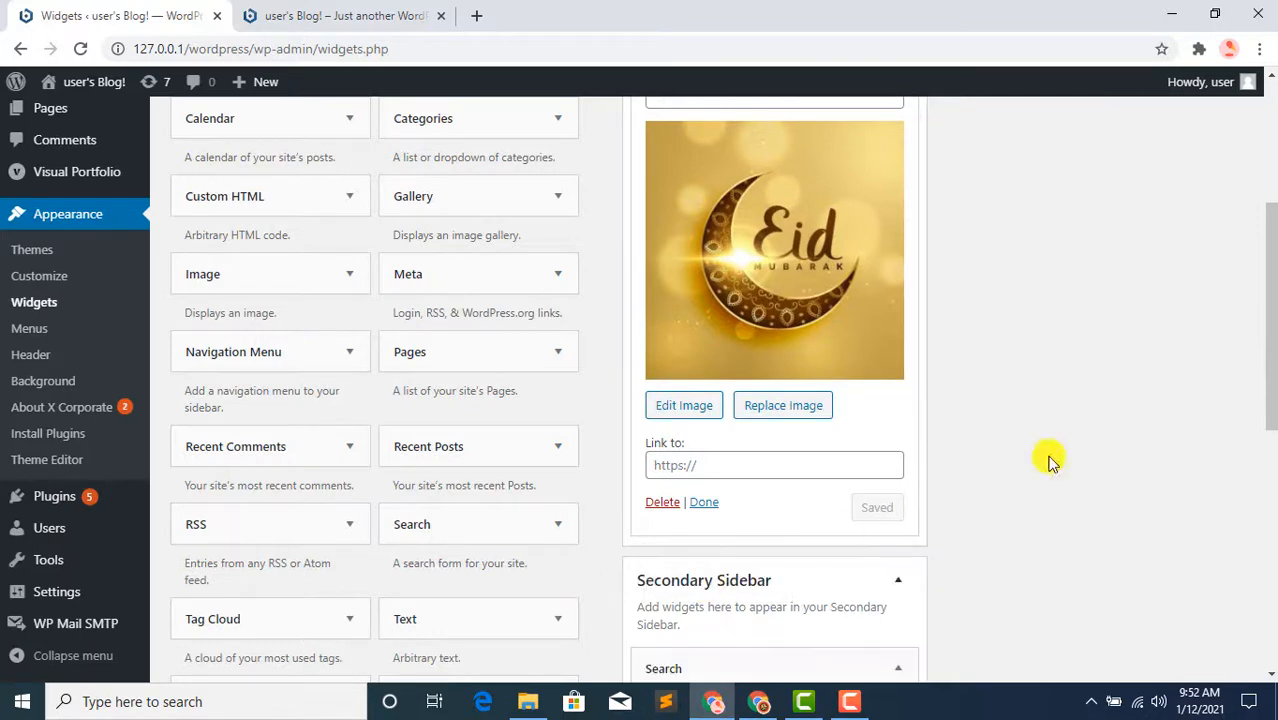
pyautogui.scroll(-2, 1245, 398)
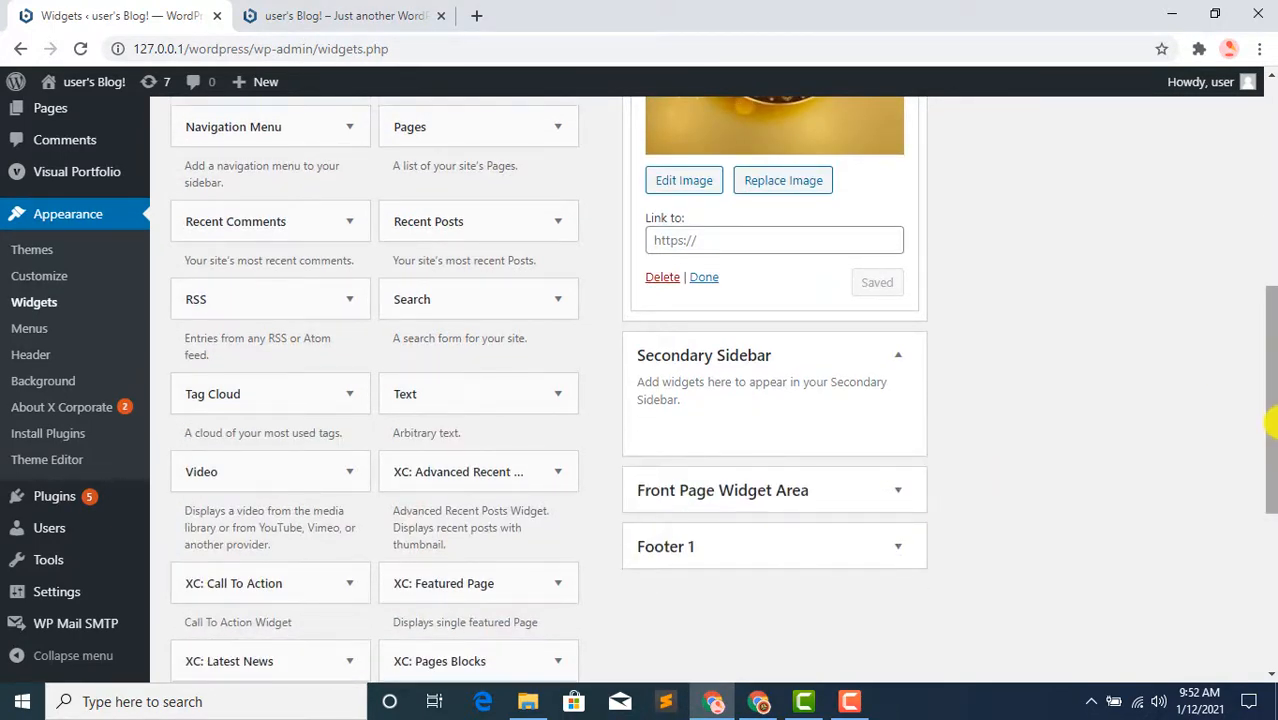
pyautogui.moveTo(1270, 415); pyautogui.dragTo(1272, 380)
pyautogui.moveTo(421, 414); pyautogui.dragTo(703, 197)
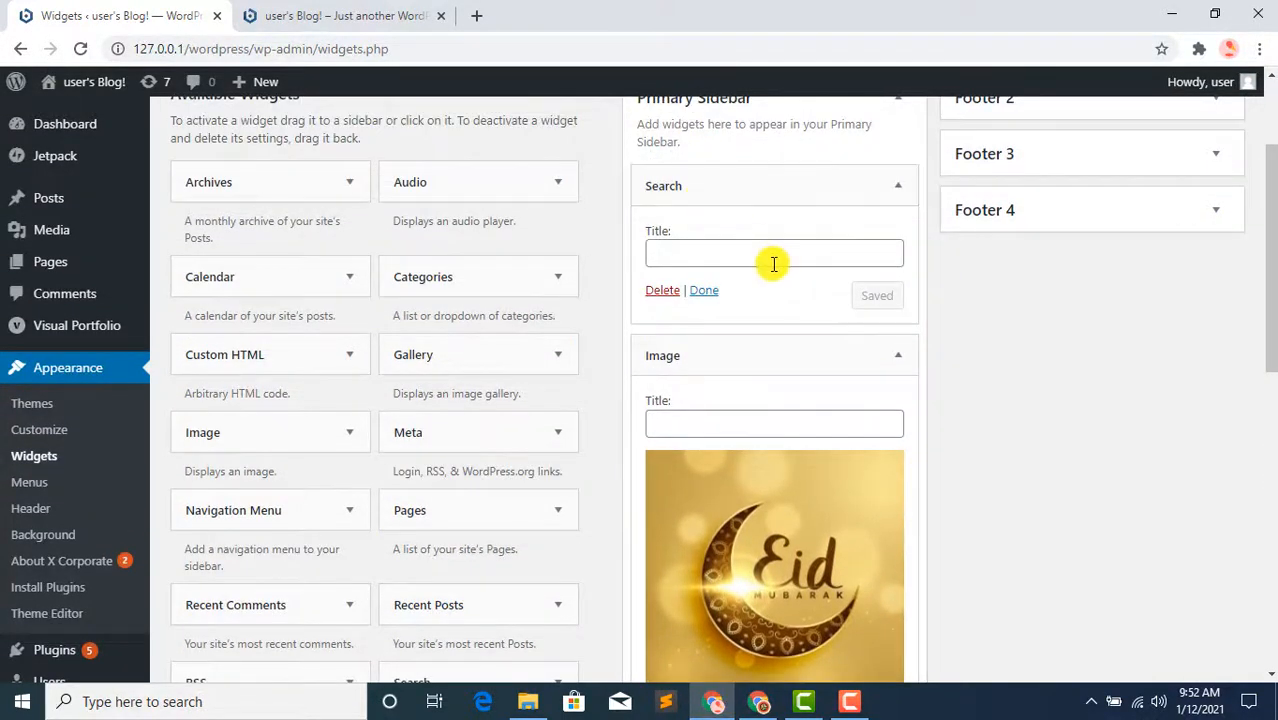
# Reload the blog's front page and check the search box in the sidebar
pyautogui.click(383, 8)
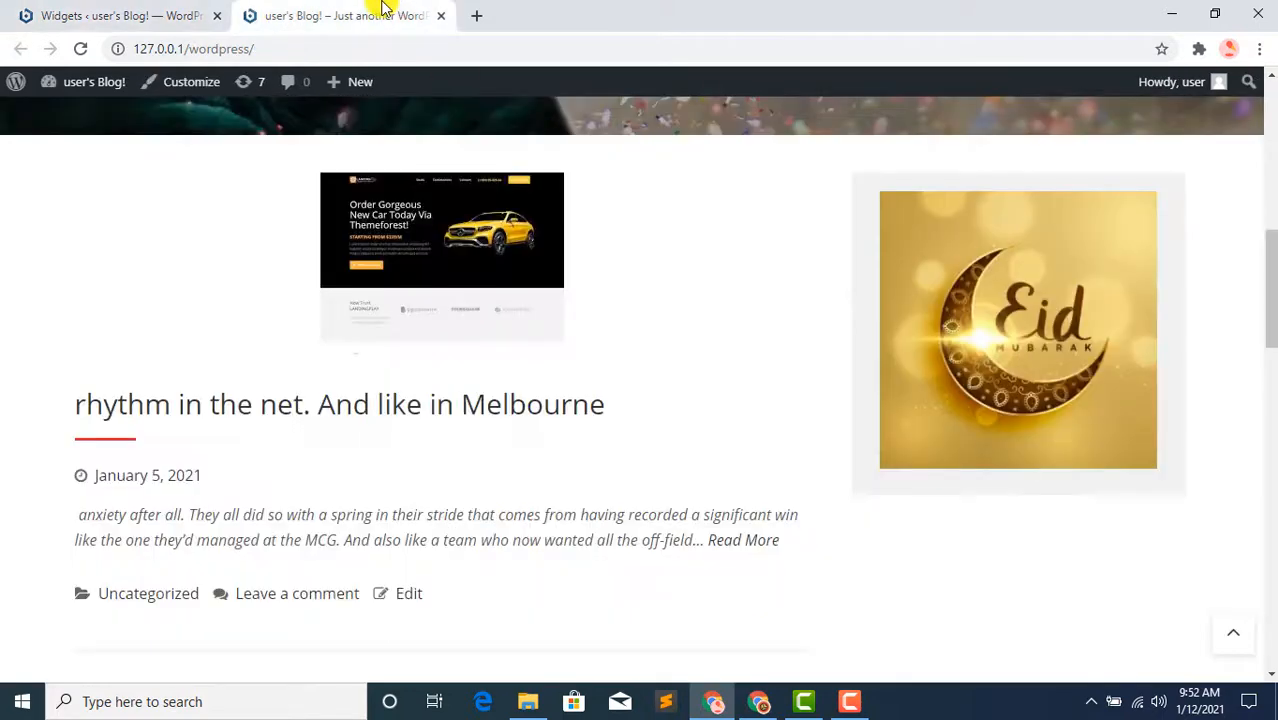
pyautogui.press('F5')
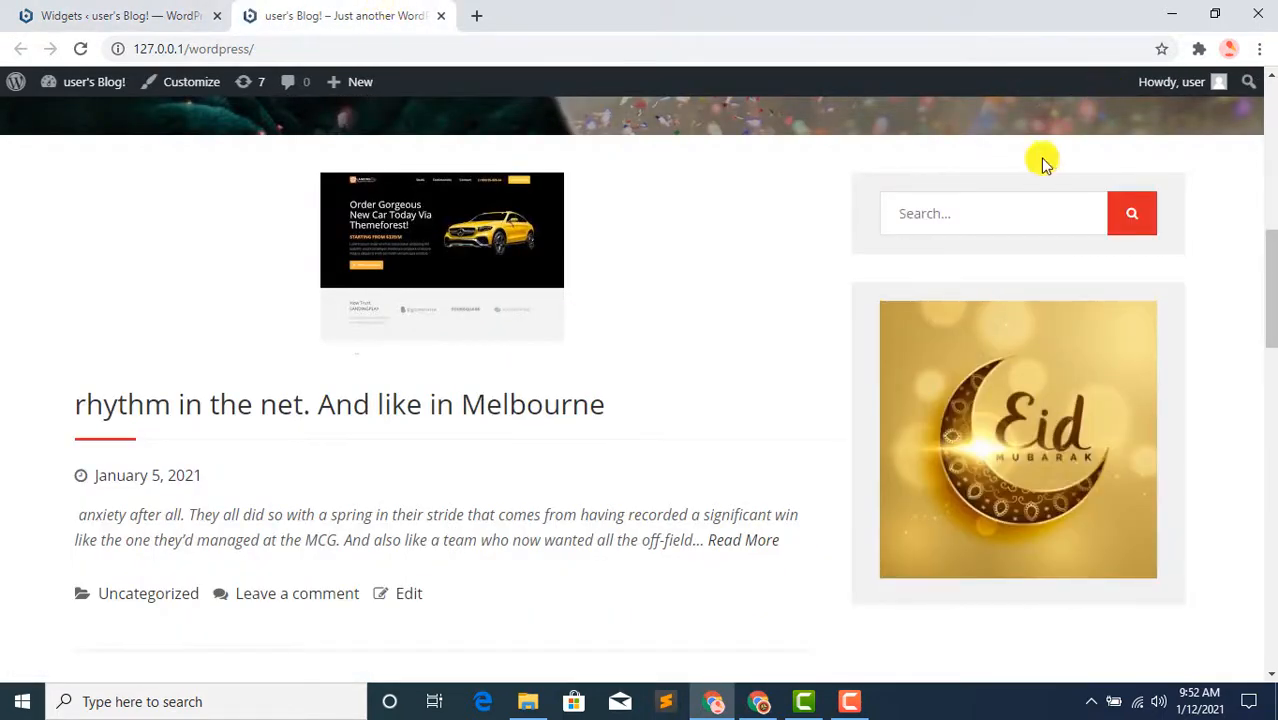
pyautogui.click(1009, 210)
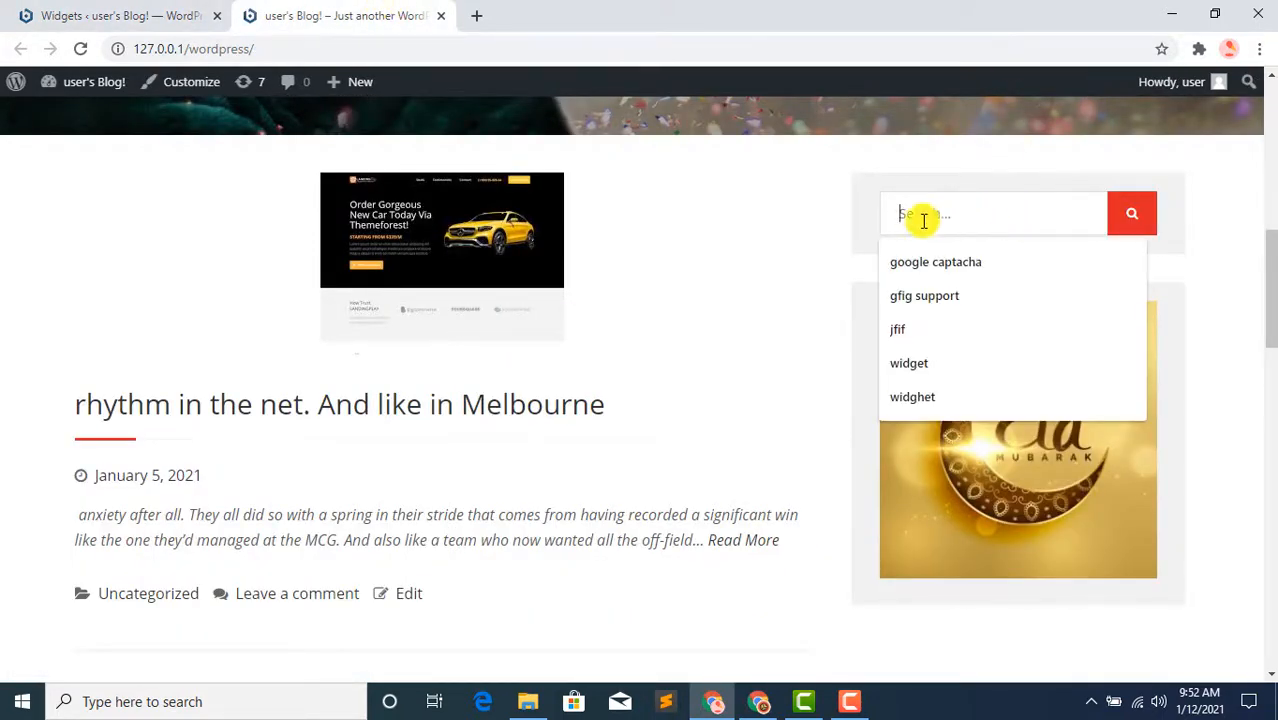
pyautogui.click(783, 252)
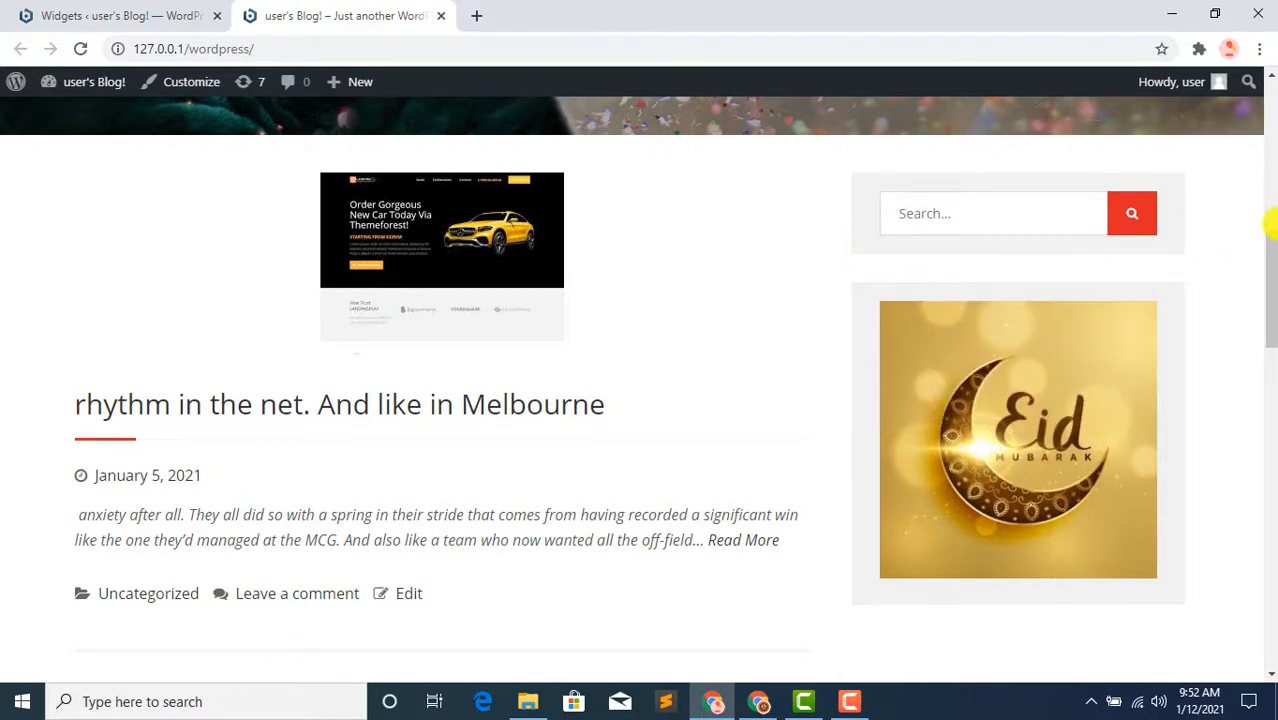
# Look through the blog posts for a search term, then search the site for "Rohit" with the sidebar search box and review the results
pyautogui.moveTo(1270, 284); pyautogui.dragTo(1270, 475)
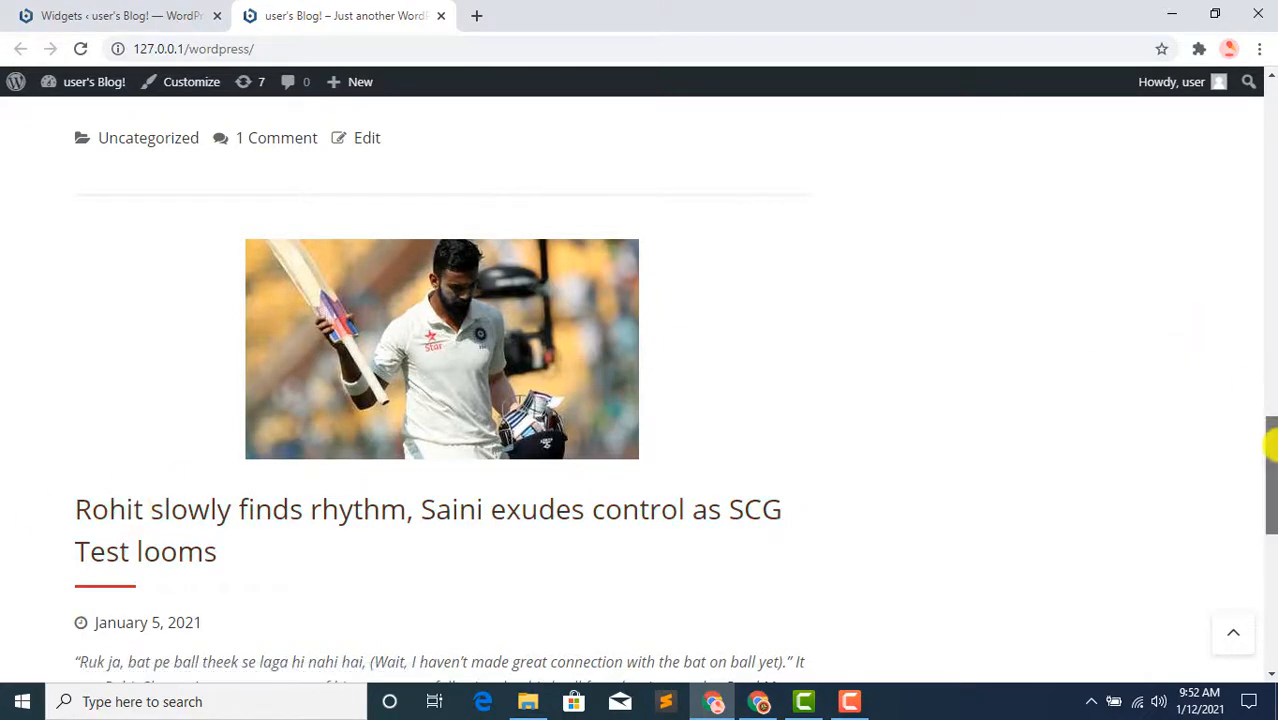
pyautogui.moveTo(1270, 442); pyautogui.dragTo(1270, 244)
pyautogui.click(987, 280)
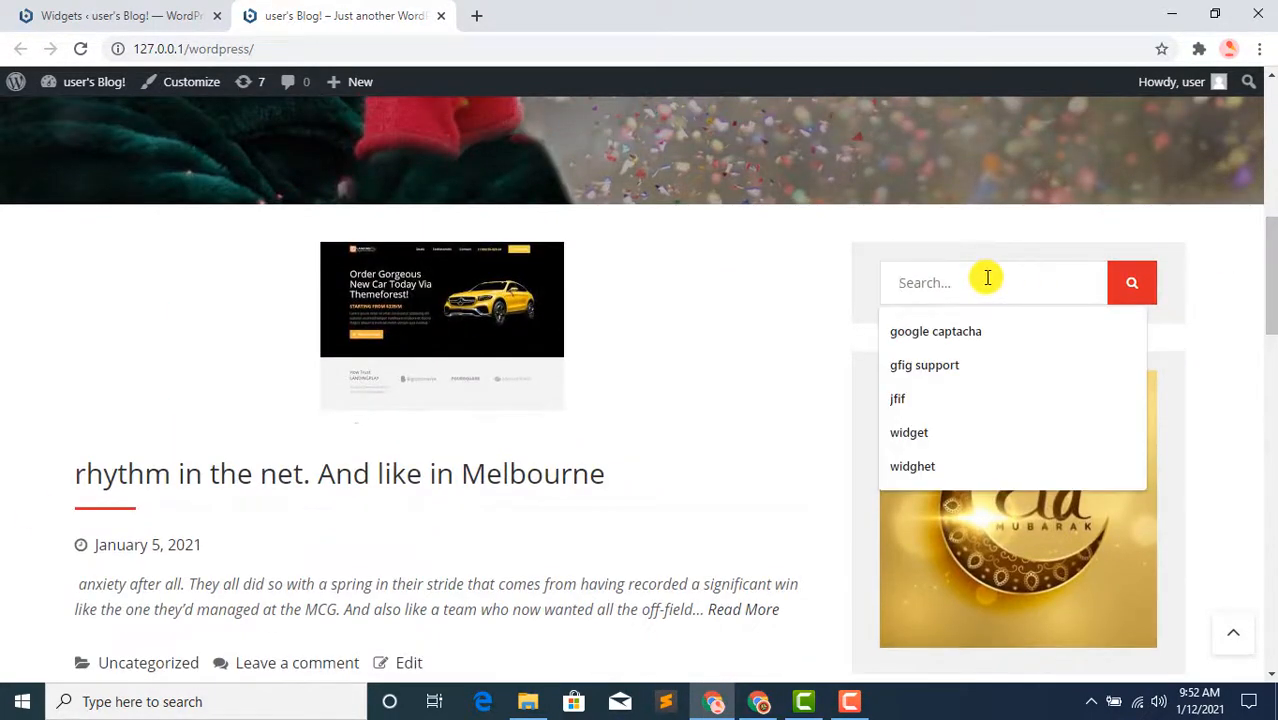
pyautogui.write('Rohit')
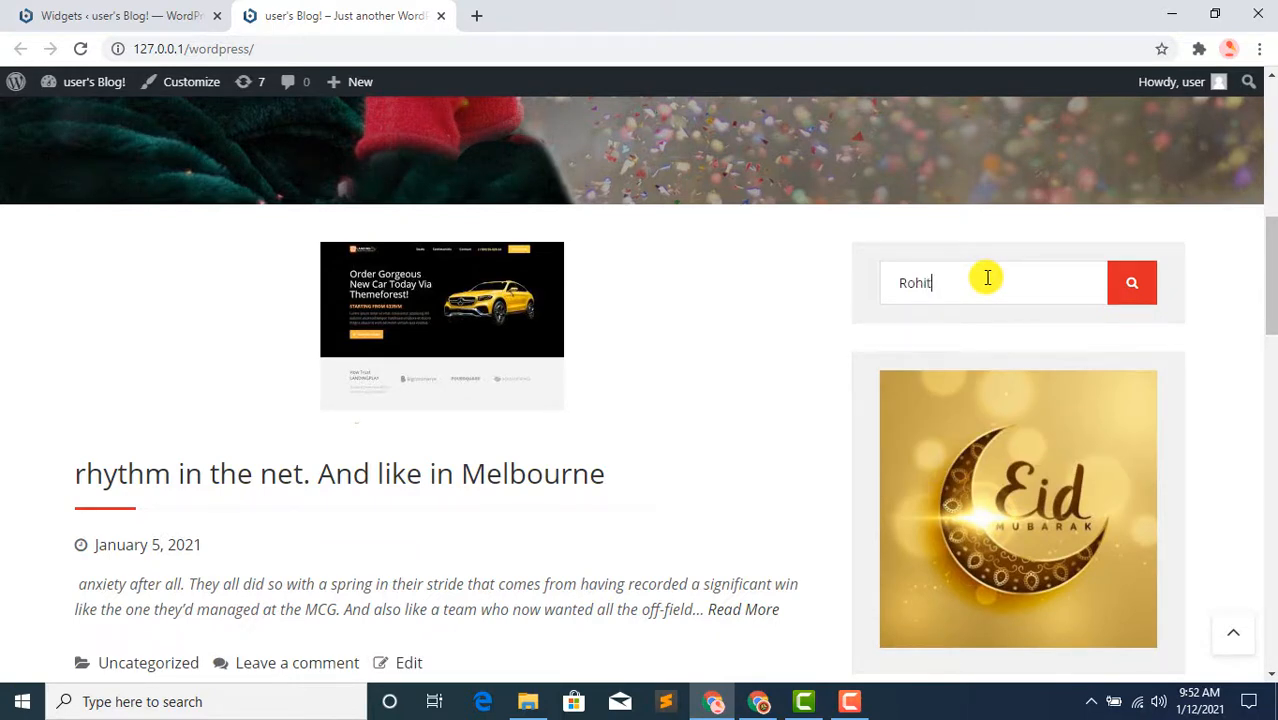
pyautogui.click(1134, 287)
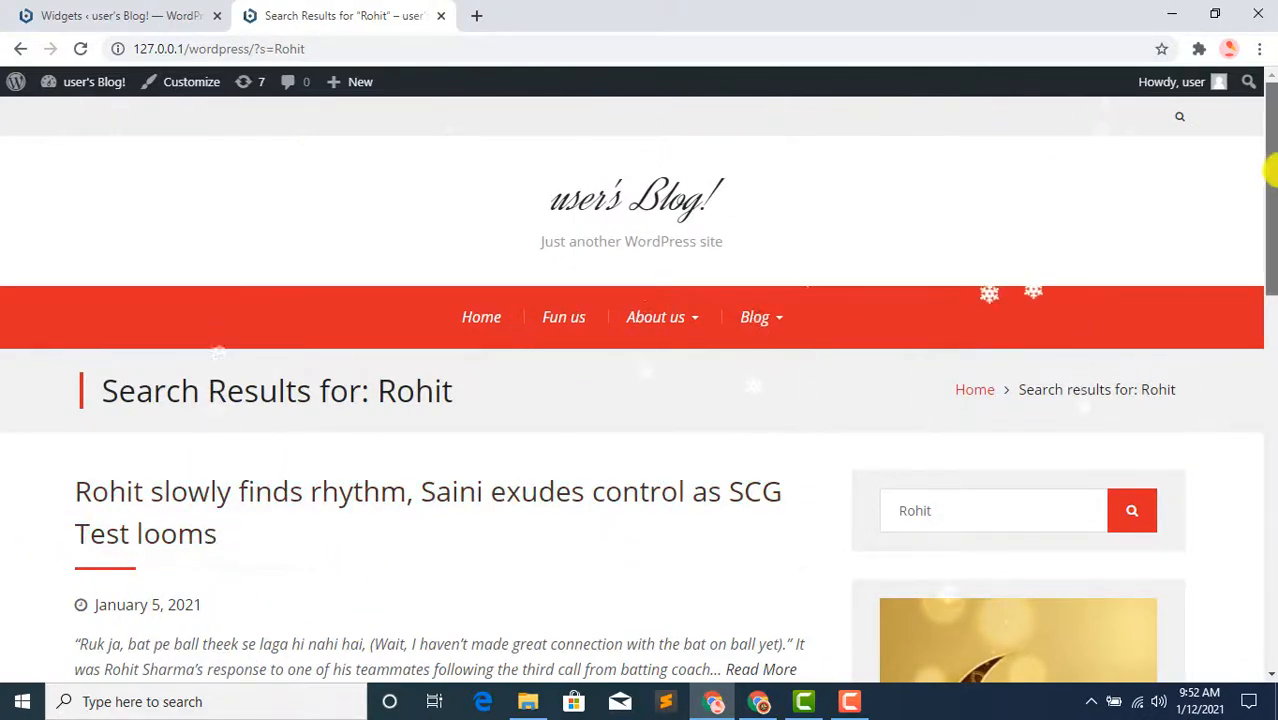
pyautogui.moveTo(1270, 170); pyautogui.dragTo(1271, 226)
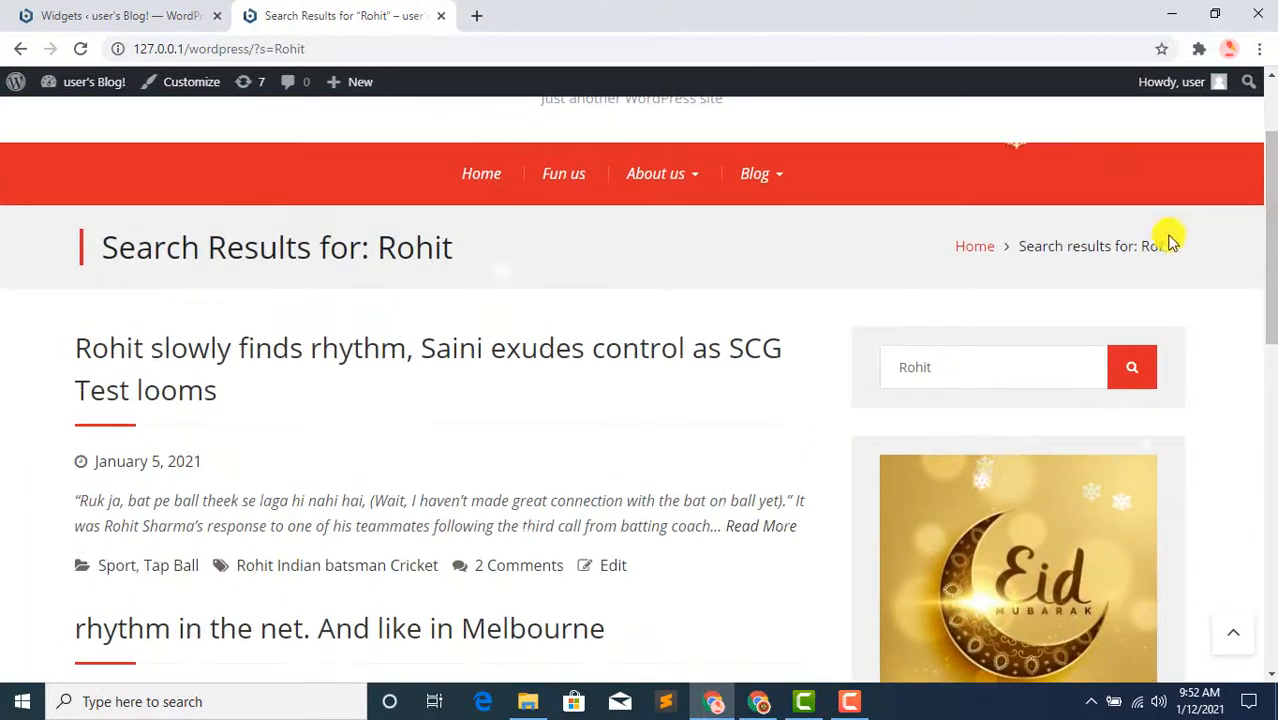
# Open the Sport category of the Blog section and check the sidebar widgets beside its posts
pyautogui.moveTo(762, 171)
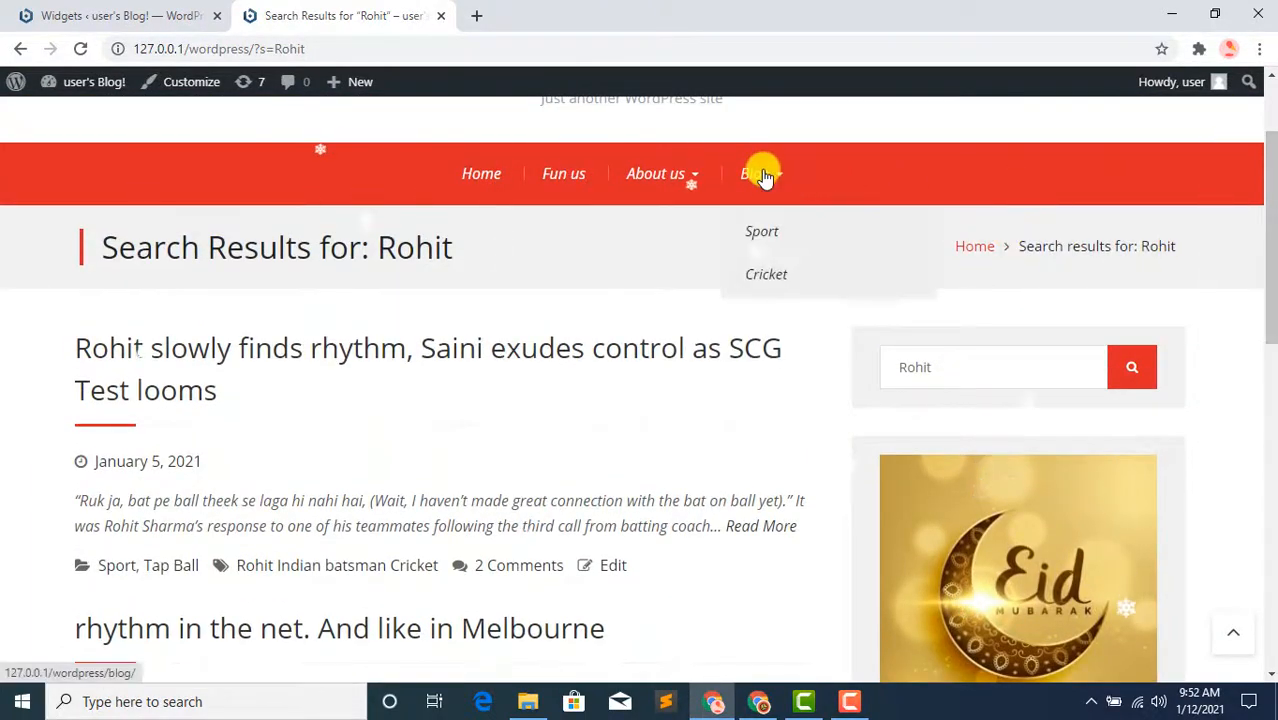
pyautogui.click(787, 238)
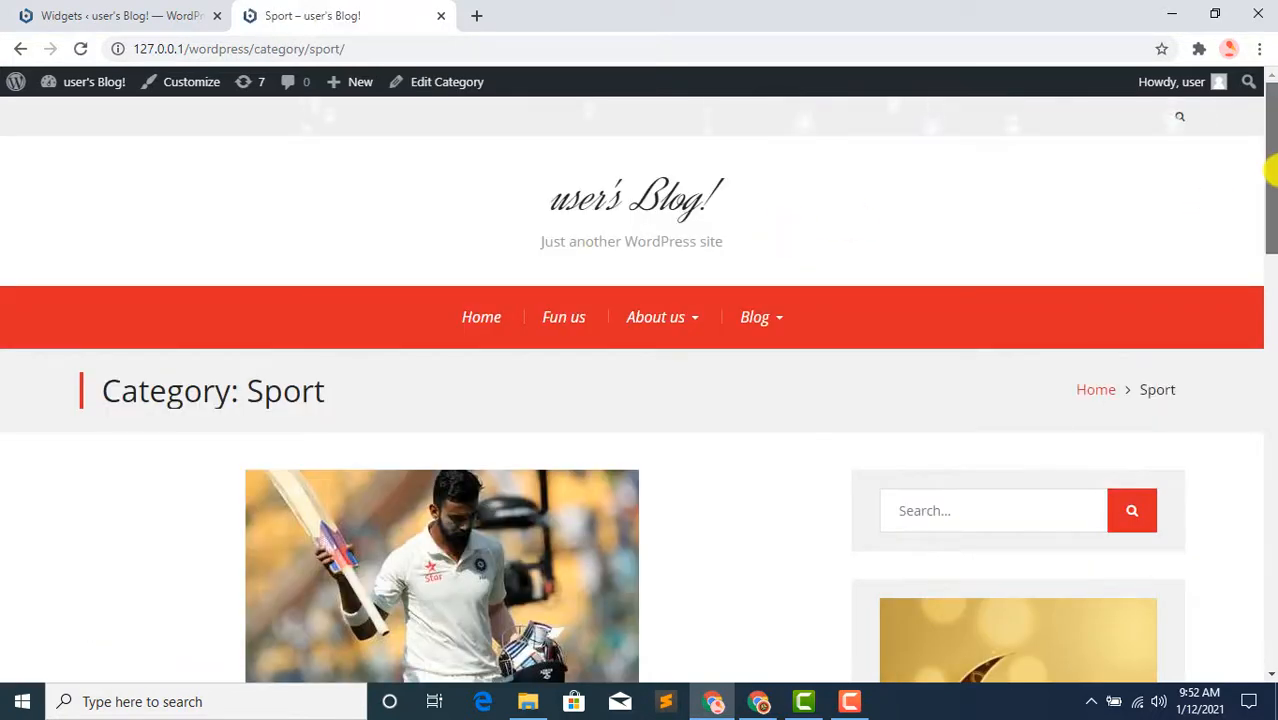
pyautogui.moveTo(1270, 172); pyautogui.dragTo(1260, 245)
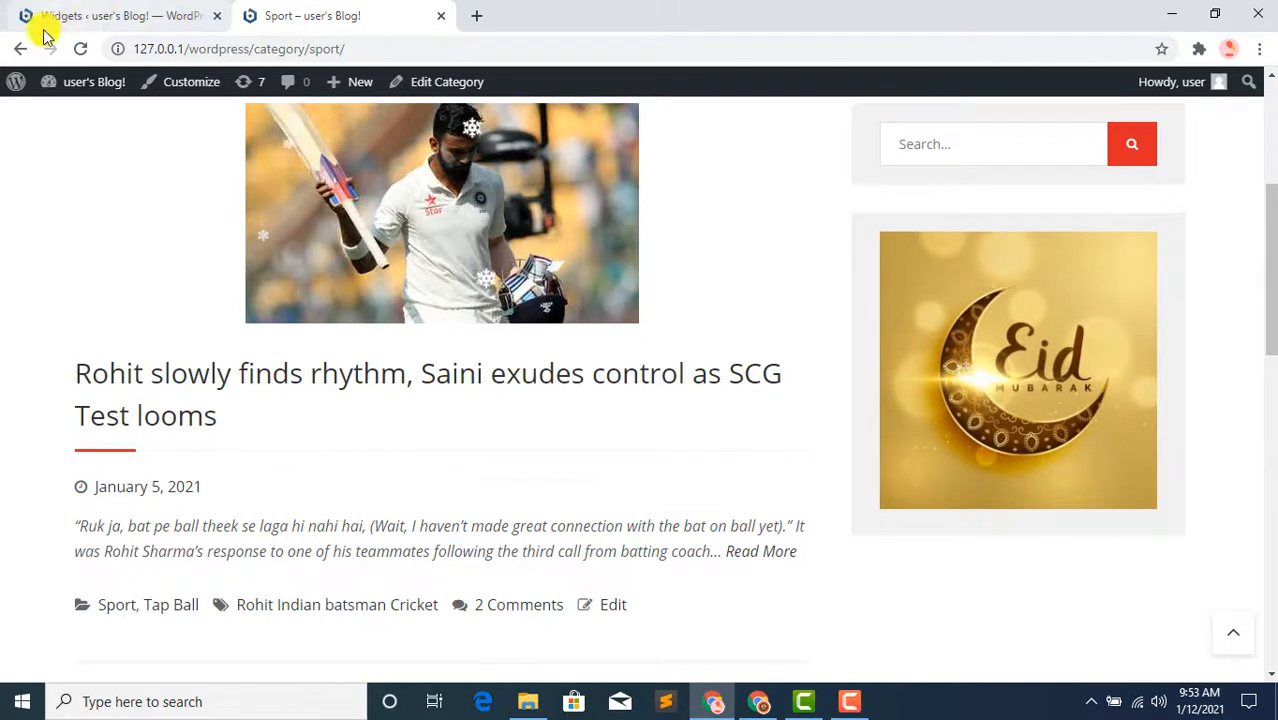
# Go back to the search results, search the site for "skipper" instead, and return to the Widgets admin page
pyautogui.click(19, 47)
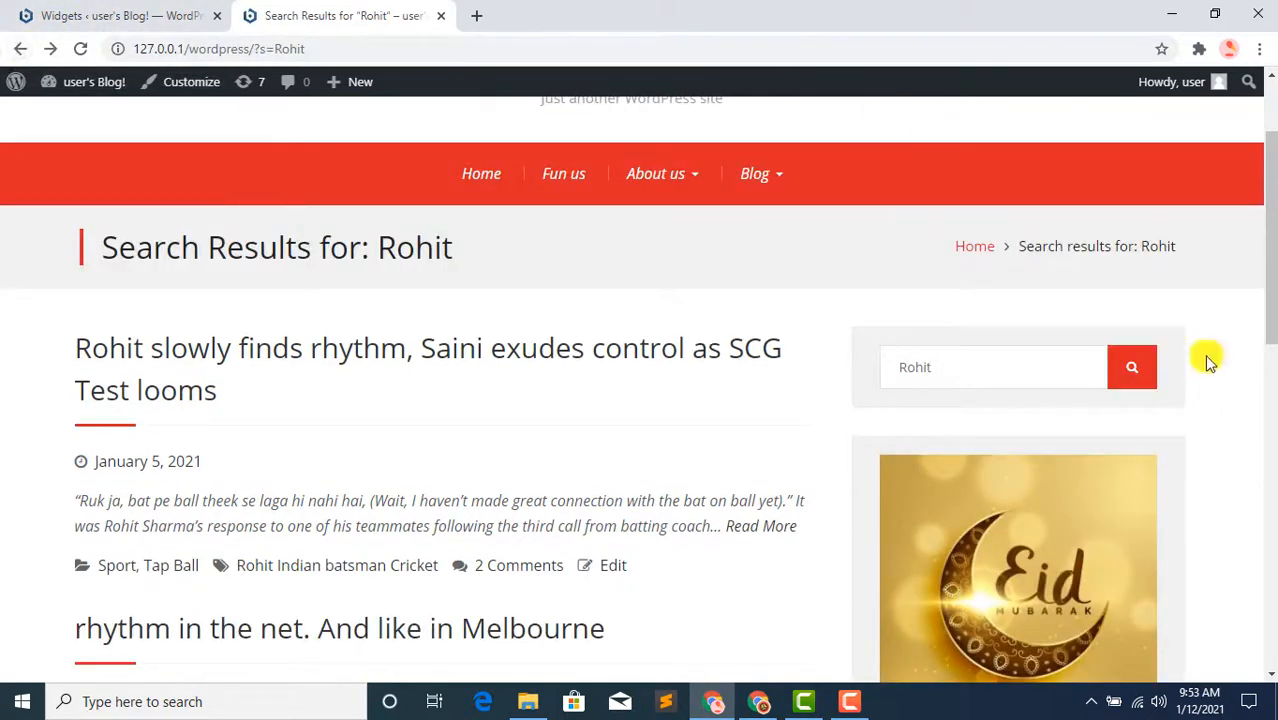
pyautogui.click(1033, 370)
pyautogui.press('BackSpace')
pyautogui.press('BackSpace')
pyautogui.press('BackSpace')
pyautogui.press('BackSpace')
pyautogui.press('BackSpace')
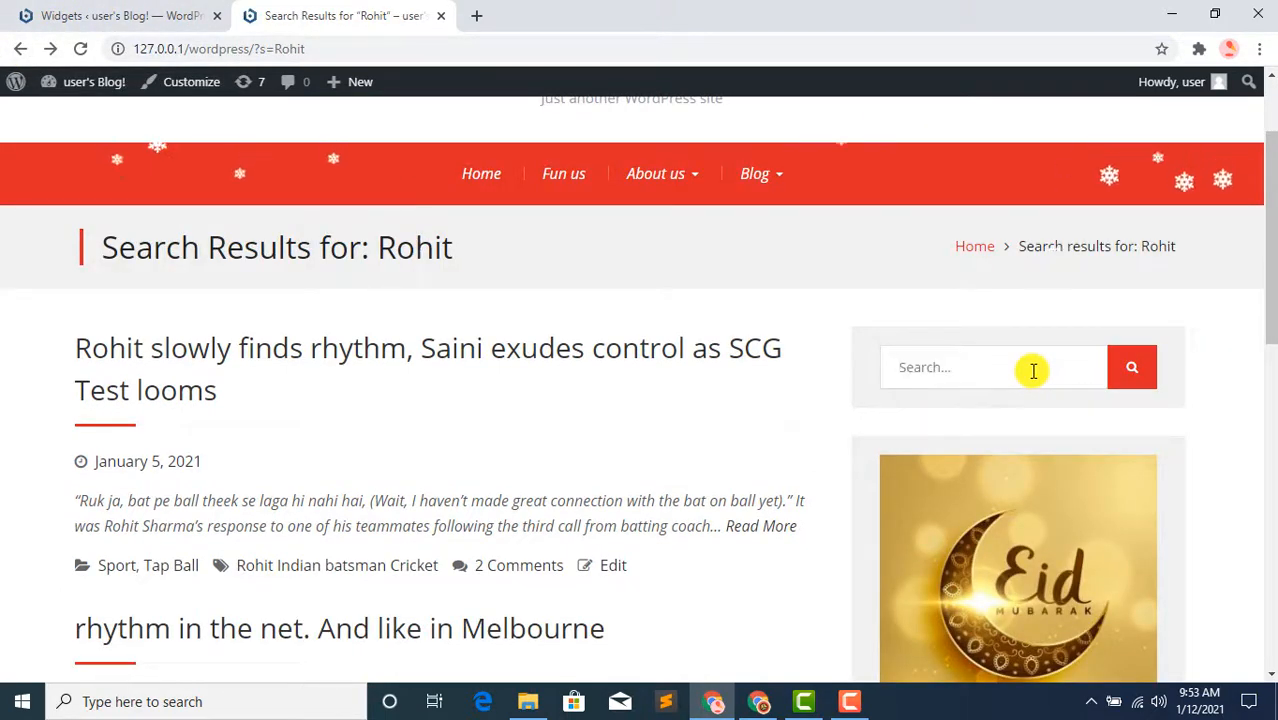
pyautogui.write('skipper')
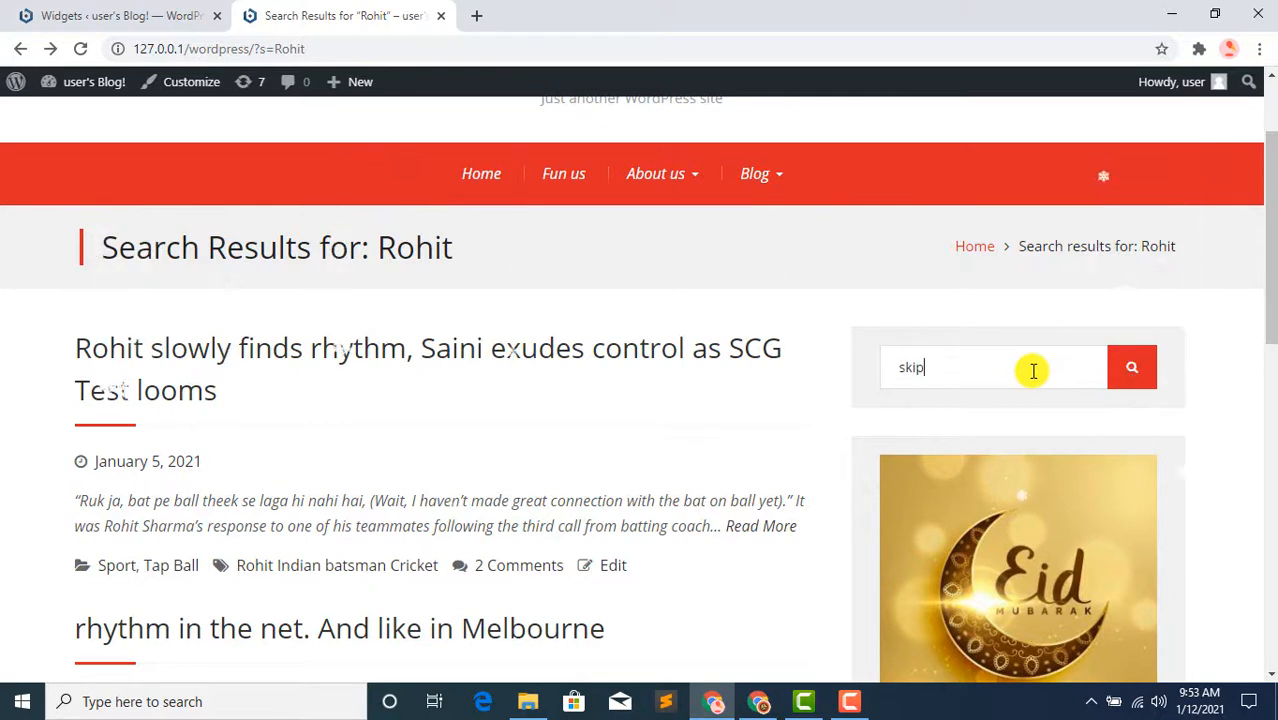
pyautogui.click(1156, 360)
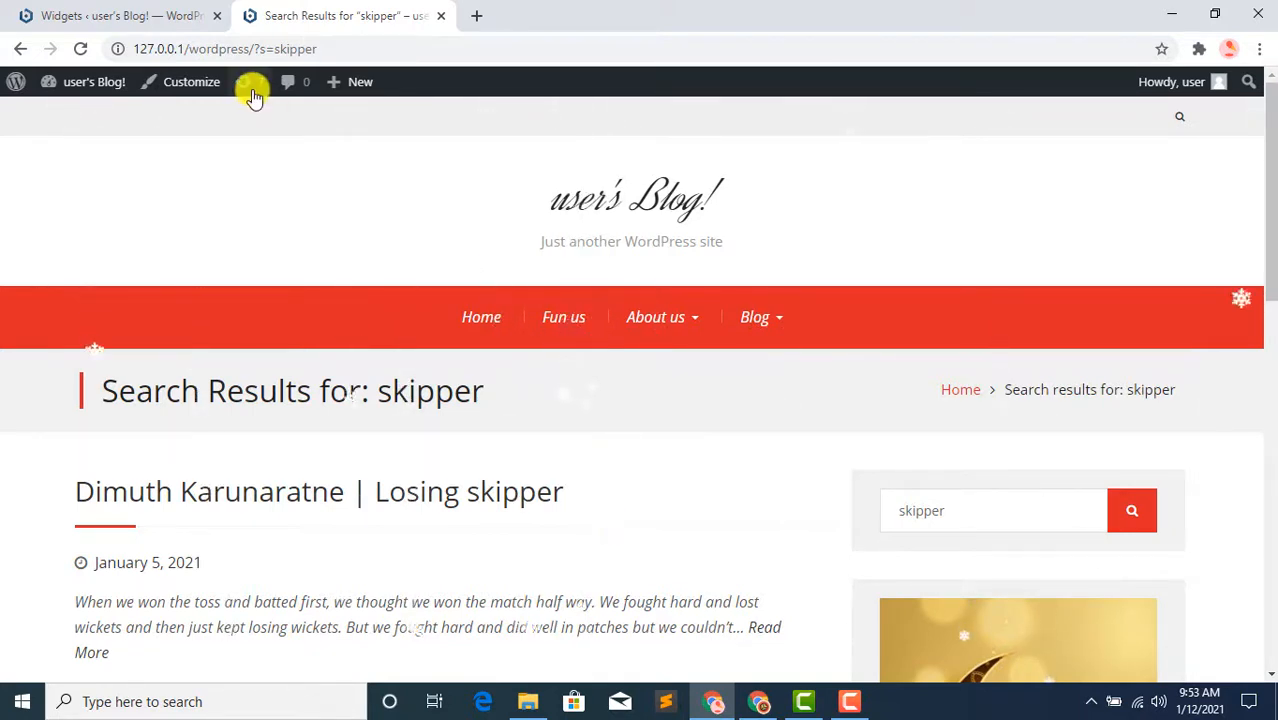
pyautogui.click(186, 8)
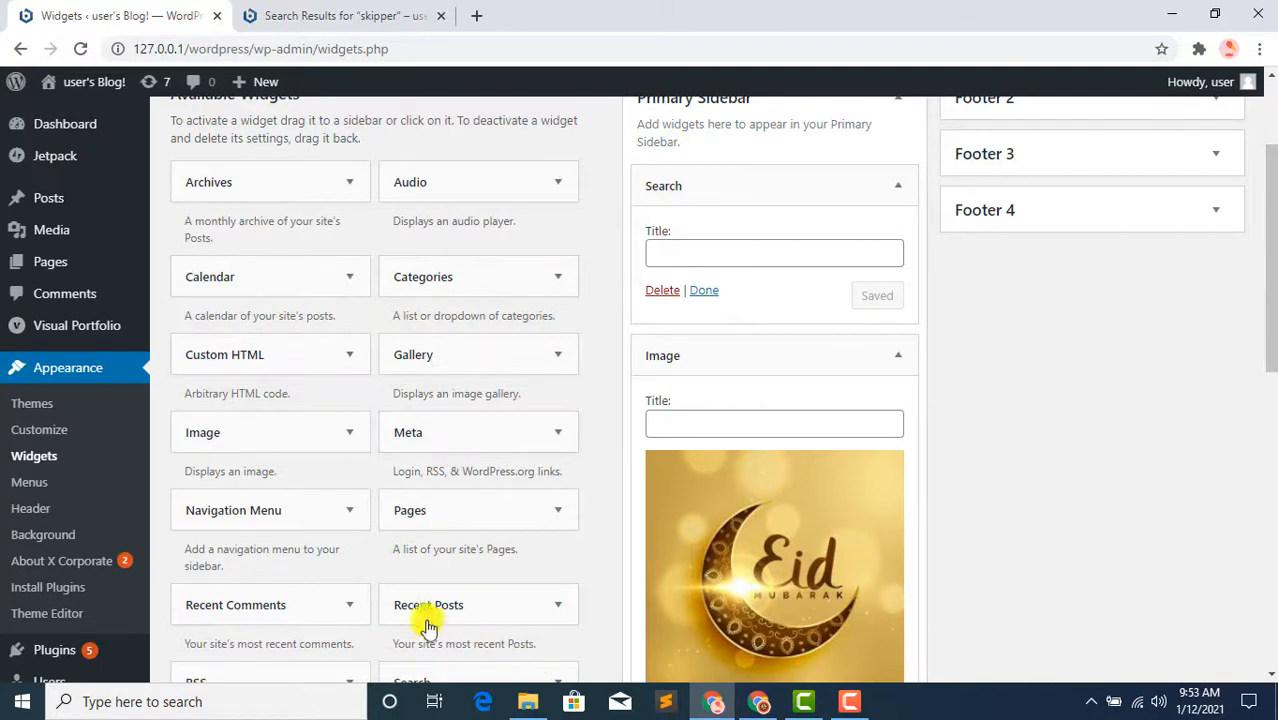
# Add the Recent Posts widget above Search in the Primary Sidebar and check it on the reloaded search results page
pyautogui.moveTo(428, 608); pyautogui.dragTo(710, 194)
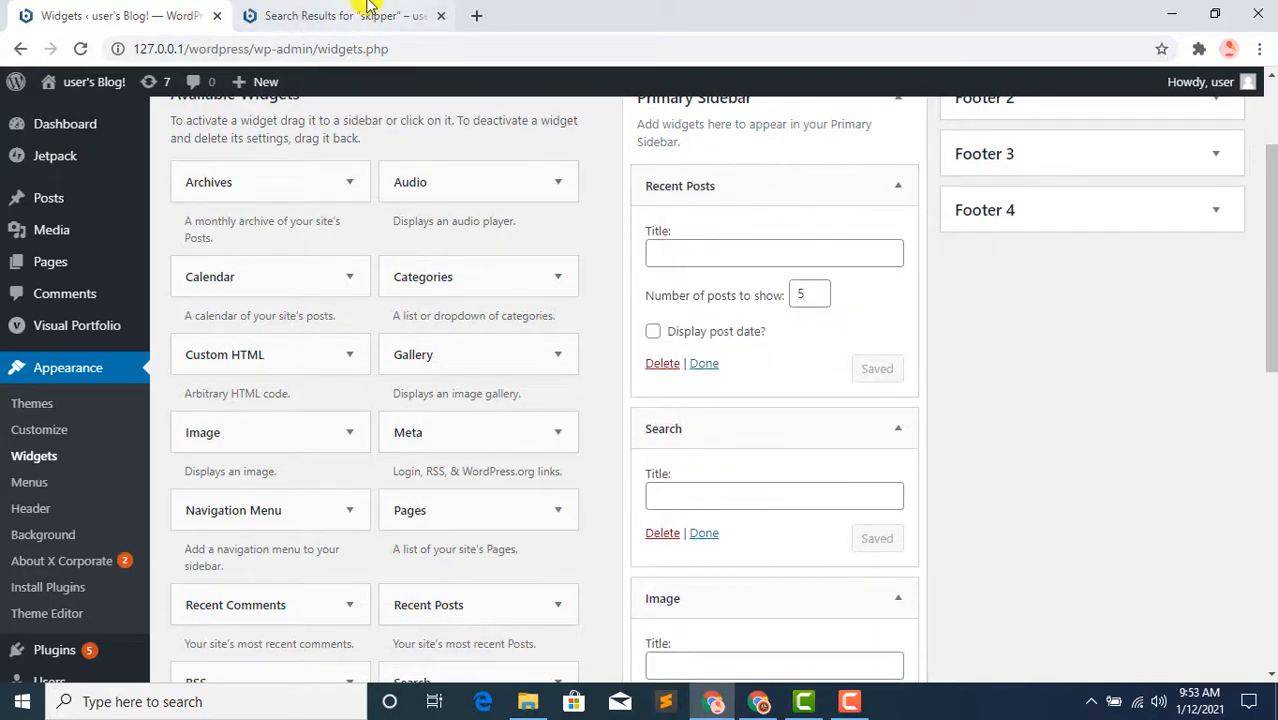
pyautogui.click(370, 8)
pyautogui.press('F5')
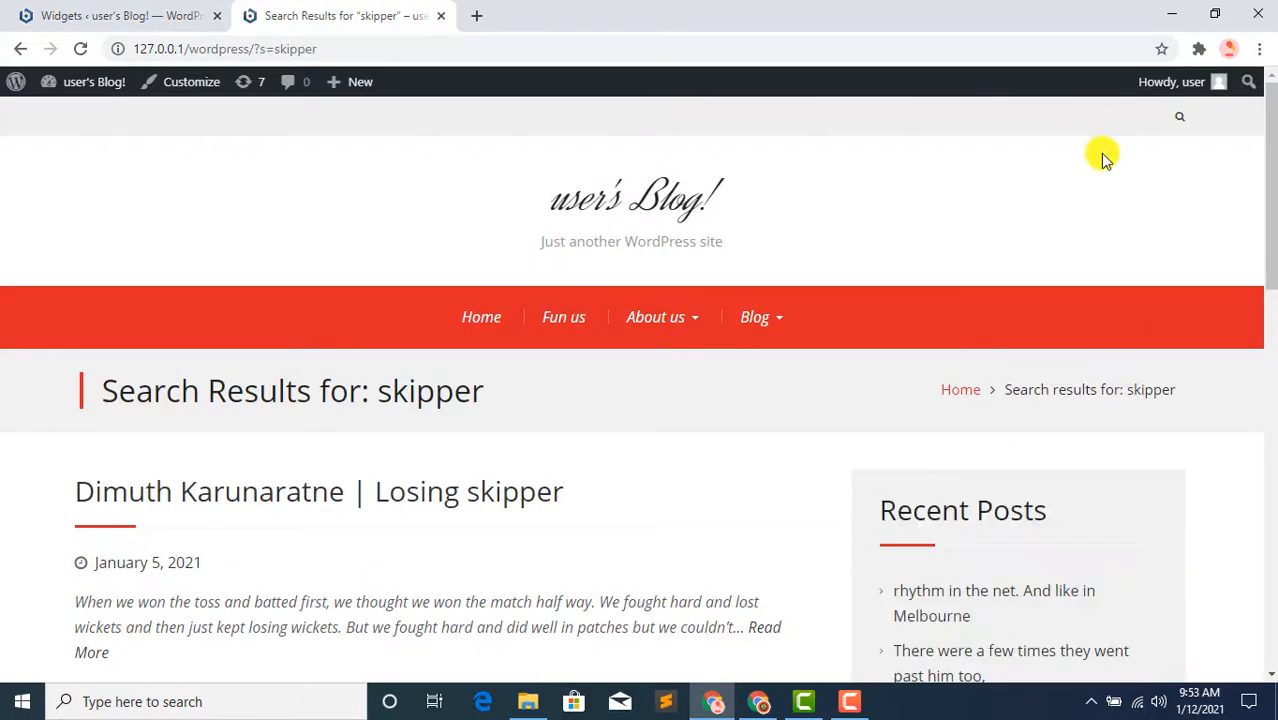
pyautogui.moveTo(1272, 236)
pyautogui.mouseDown()
pyautogui.moveTo(1270, 558)
pyautogui.moveTo(1272, 222)
pyautogui.moveTo(1272, 238)
pyautogui.mouseUp()
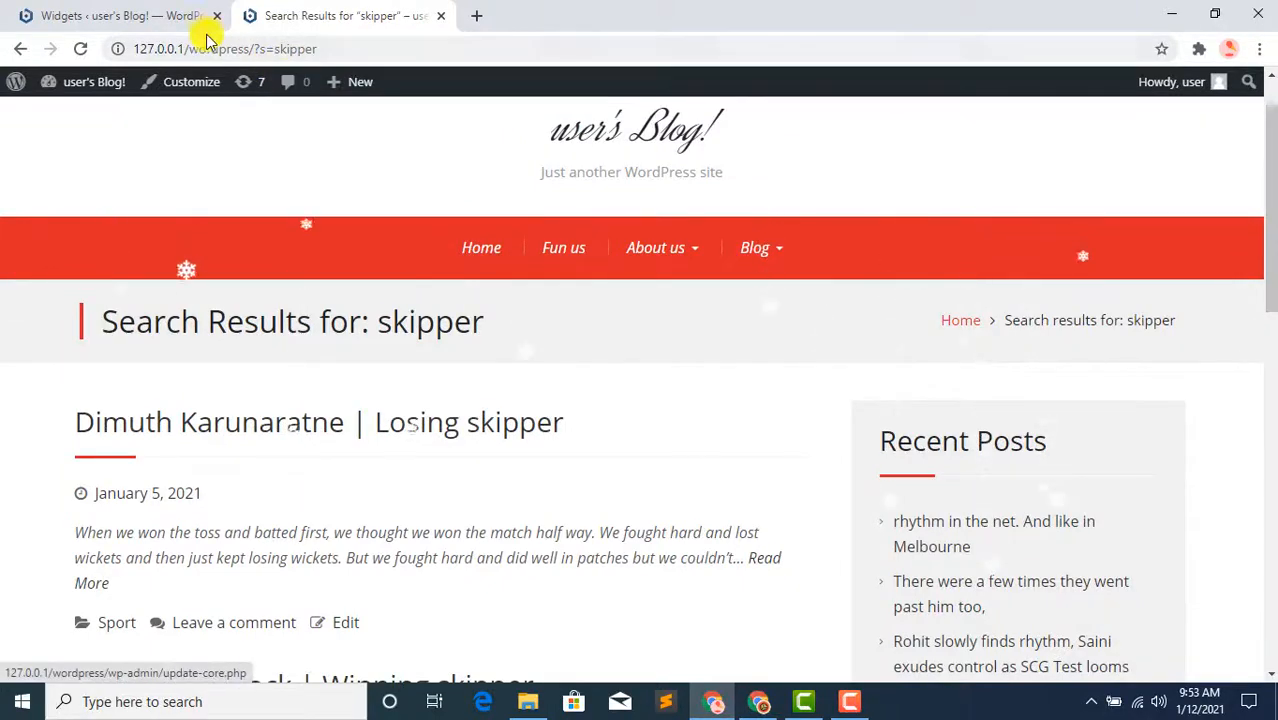
# Go back from the search results to the blog's front page and look over its banner and sidebar
pyautogui.click(20, 48)
pyautogui.click(18, 49)
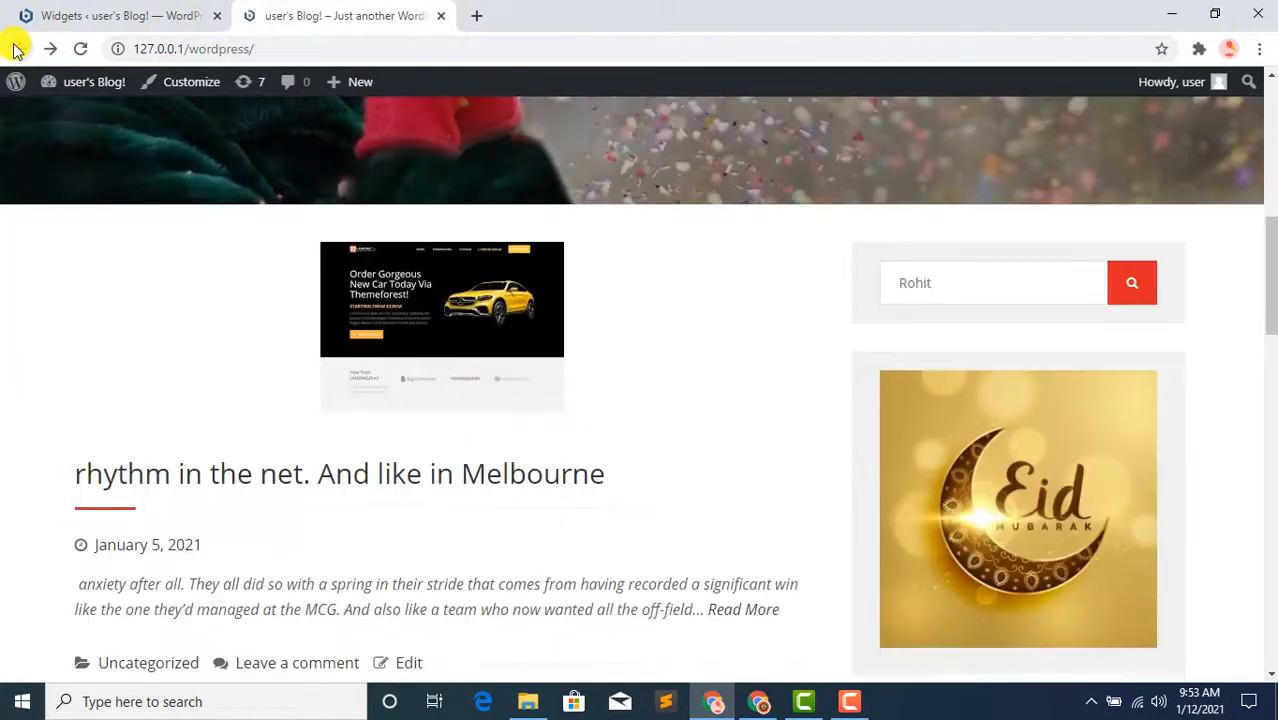
pyautogui.moveTo(1270, 300); pyautogui.dragTo(1270, 237)
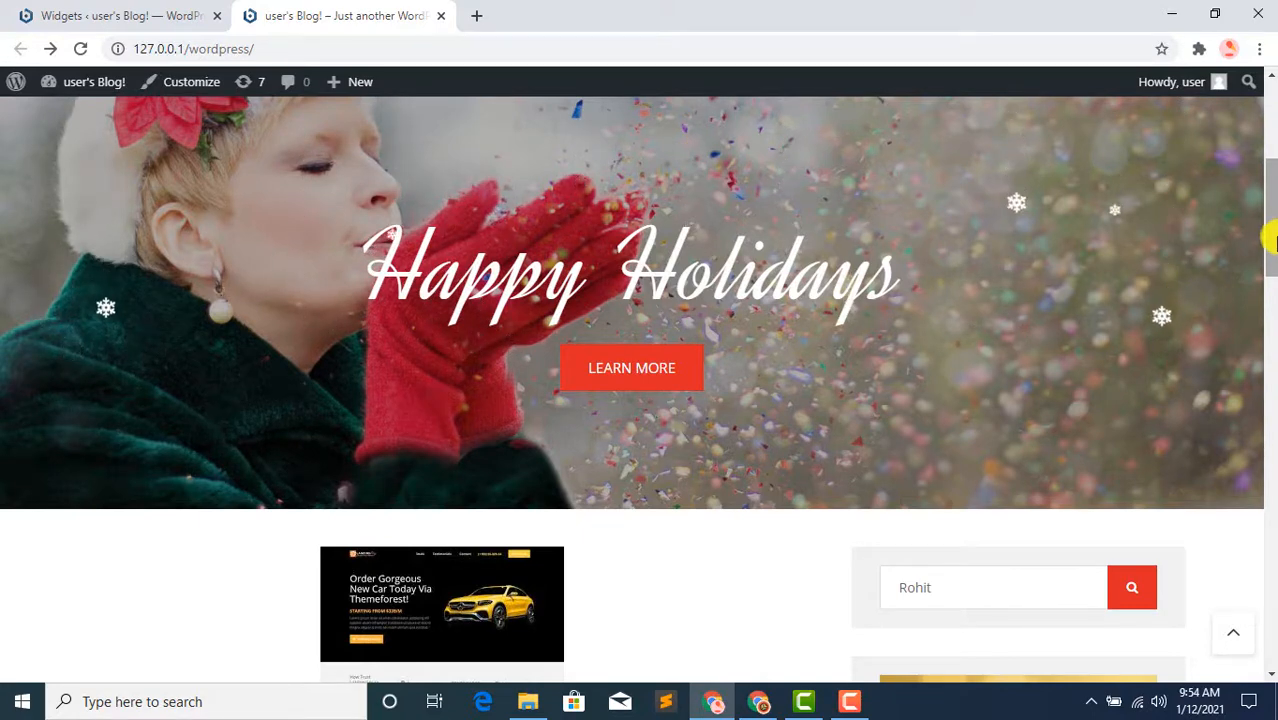
# Return to the WordPress admin, open the page for adding new plugins, and search for "contact widgets"
pyautogui.click(90, 15)
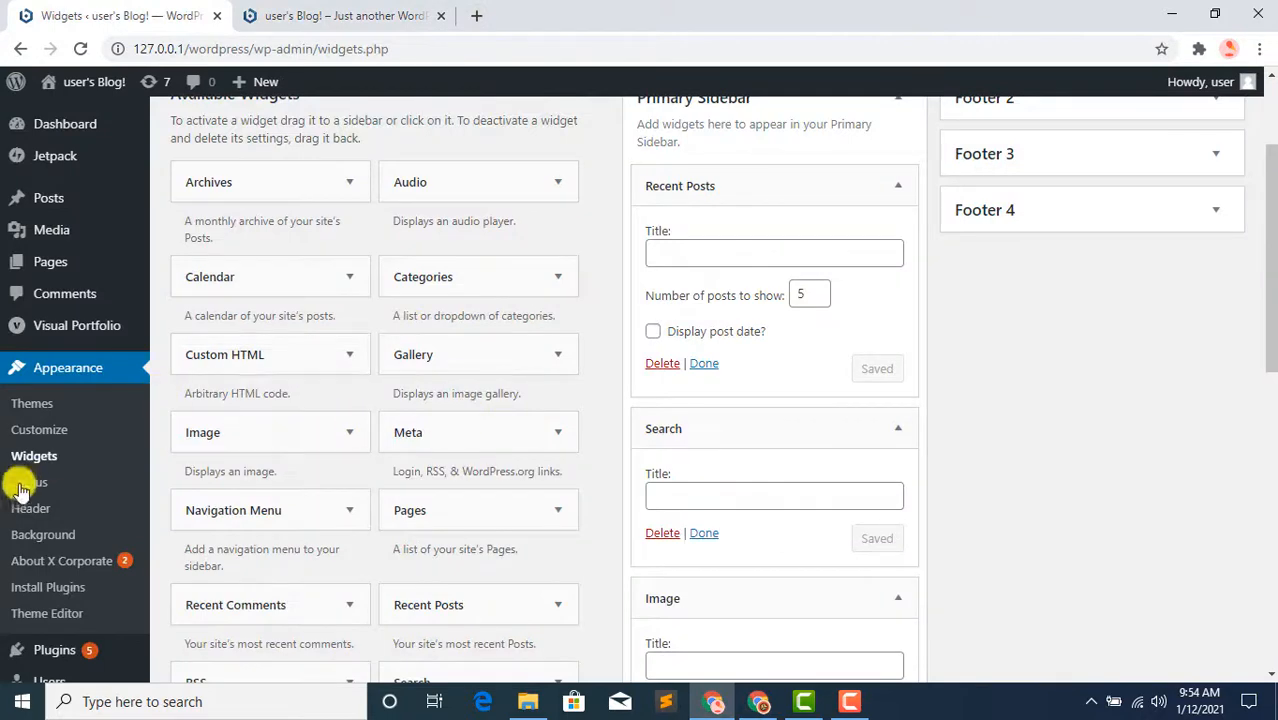
pyautogui.moveTo(1268, 249); pyautogui.dragTo(1272, 180)
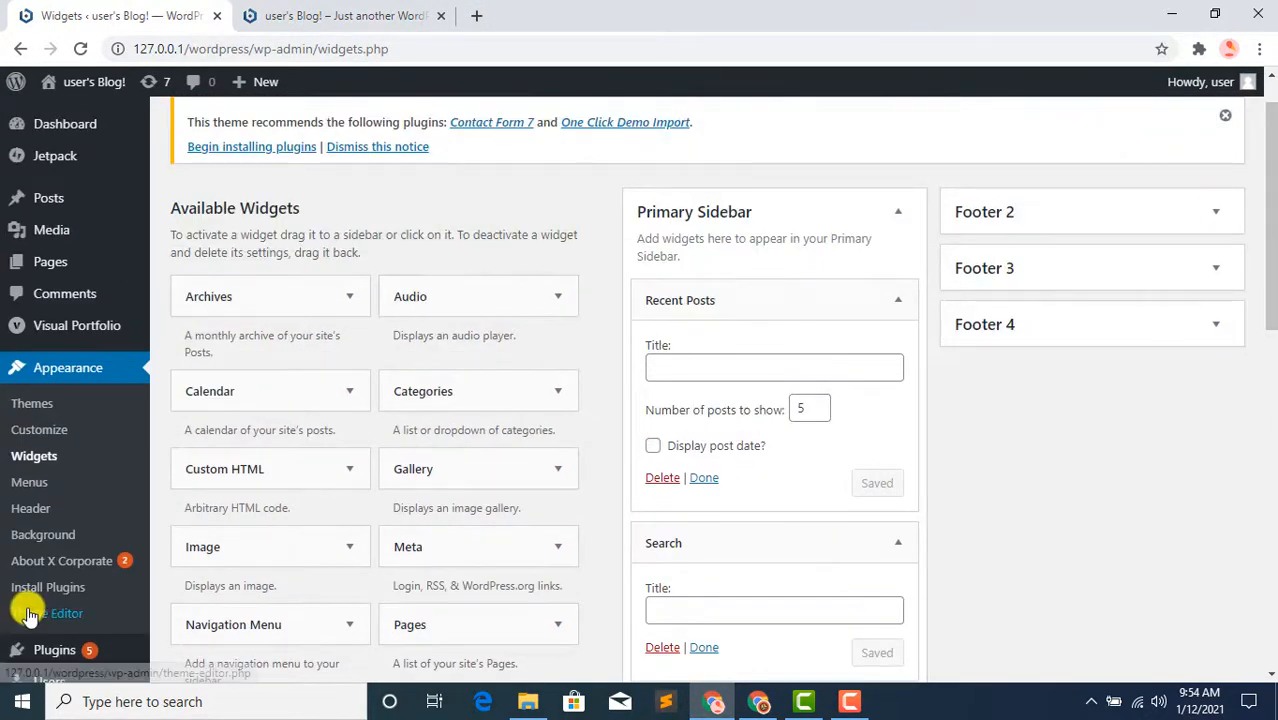
pyautogui.moveTo(88, 655)
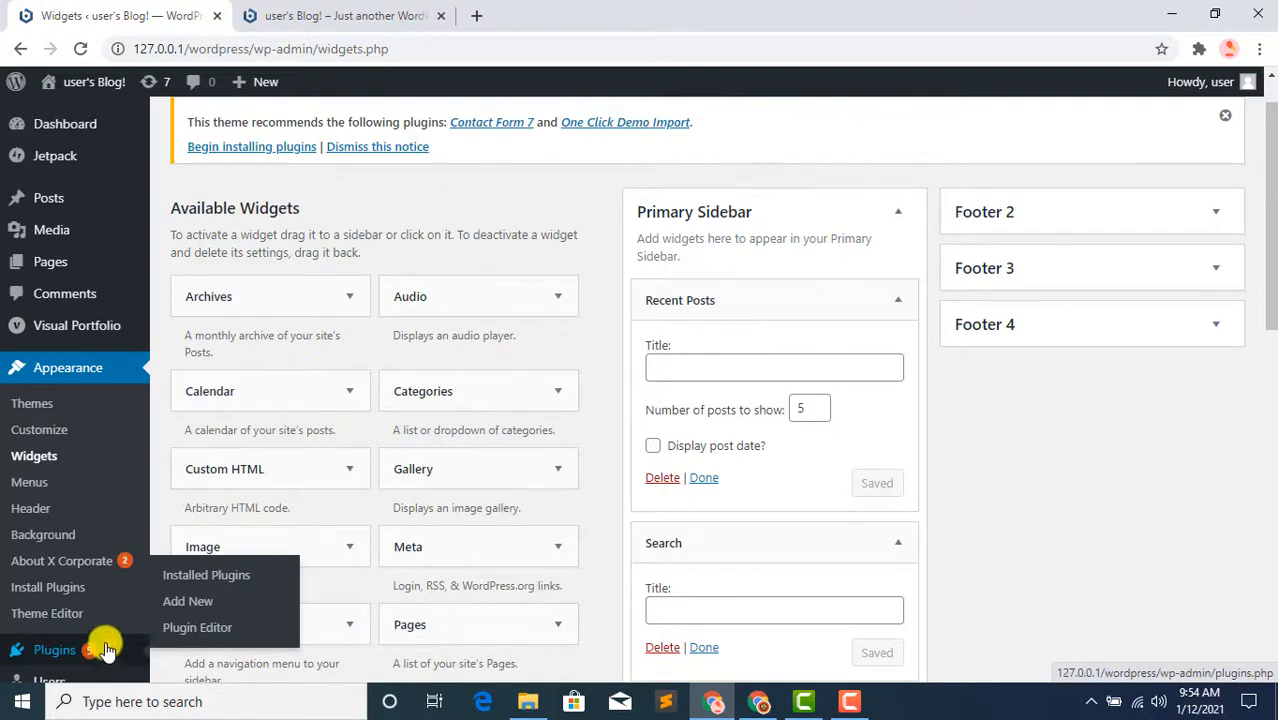
pyautogui.click(221, 598)
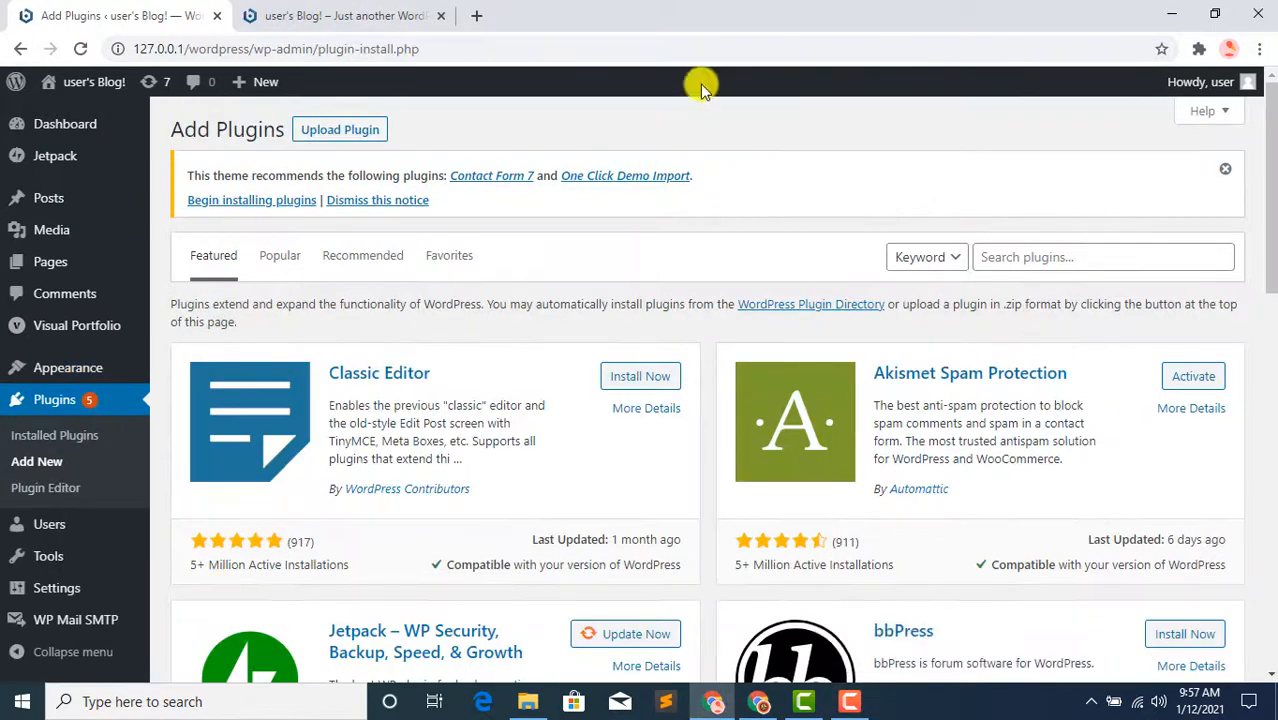
pyautogui.click(1046, 254)
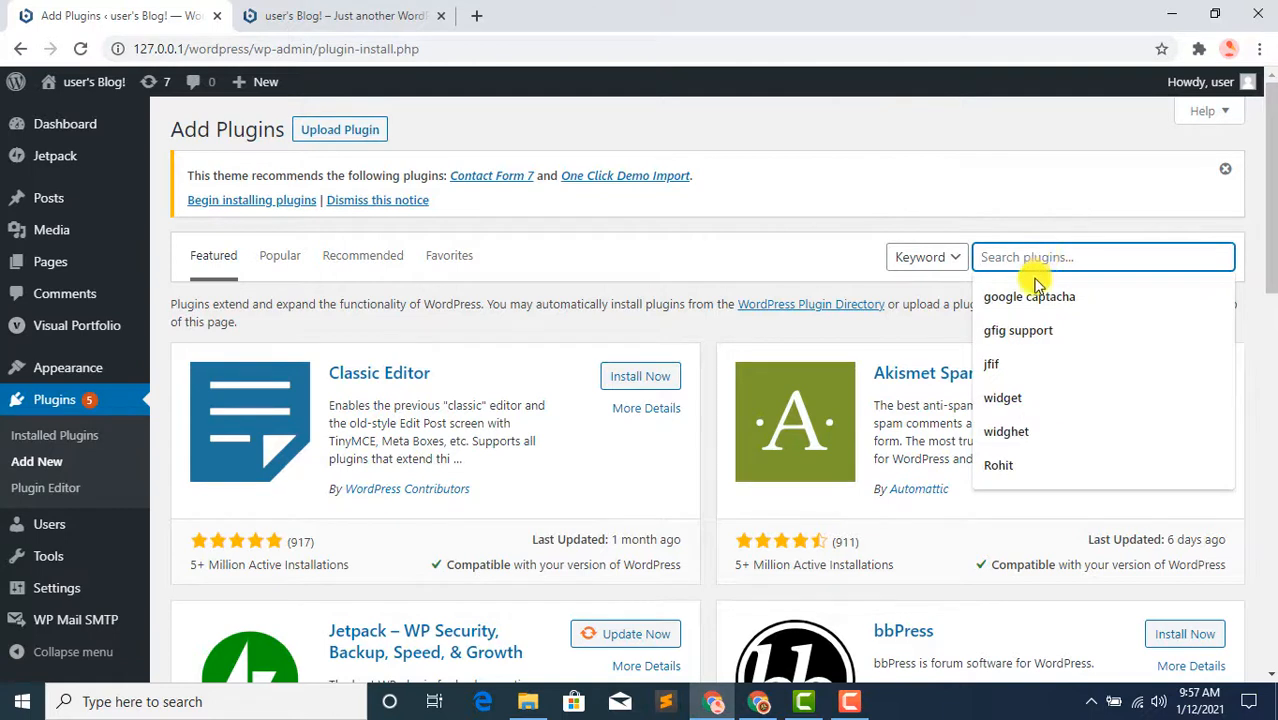
pyautogui.write('contact widgets')
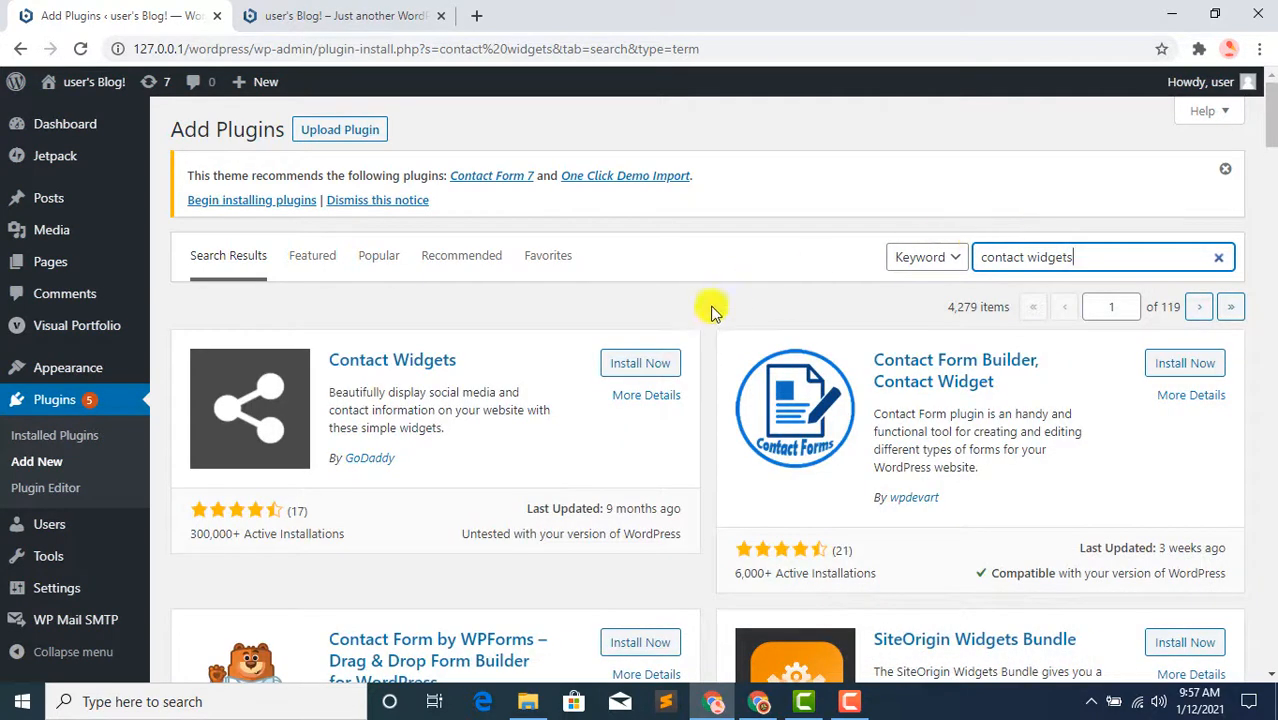
# Try to install the Contact Widgets plugin, and install and activate Contact Form Builder, Contact Widget instead
pyautogui.click(638, 366)
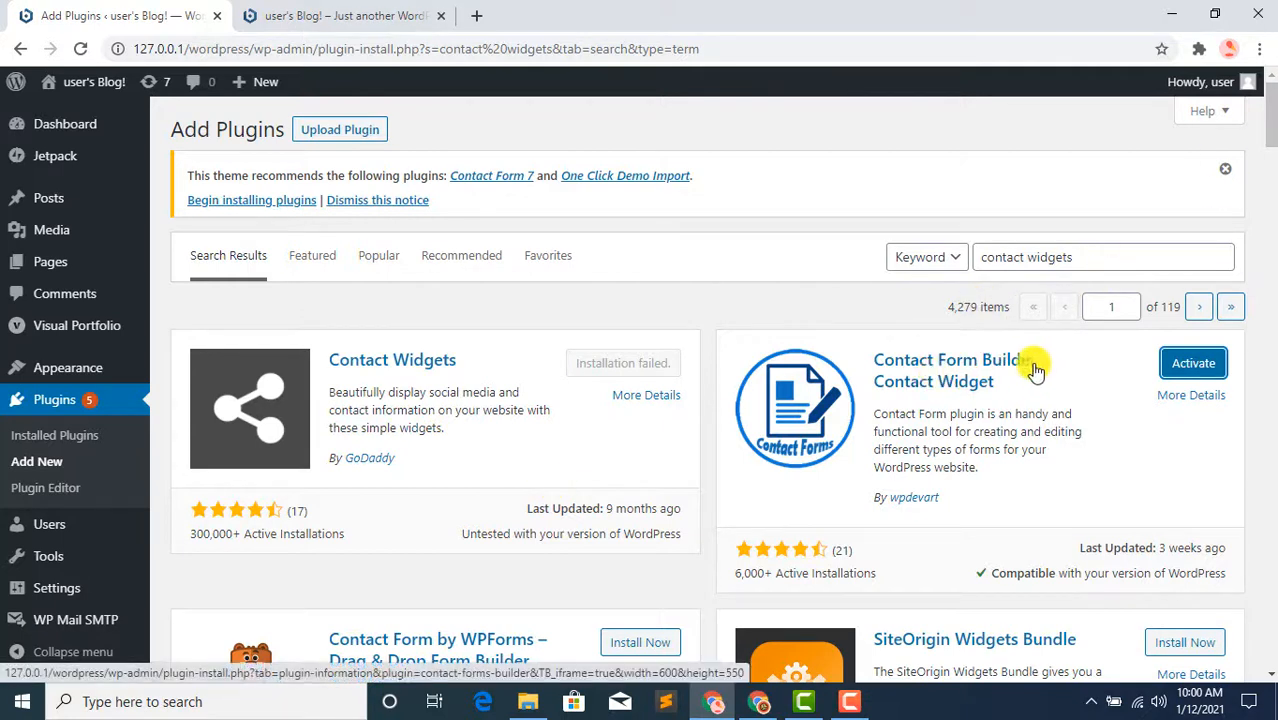
pyautogui.click(1195, 366)
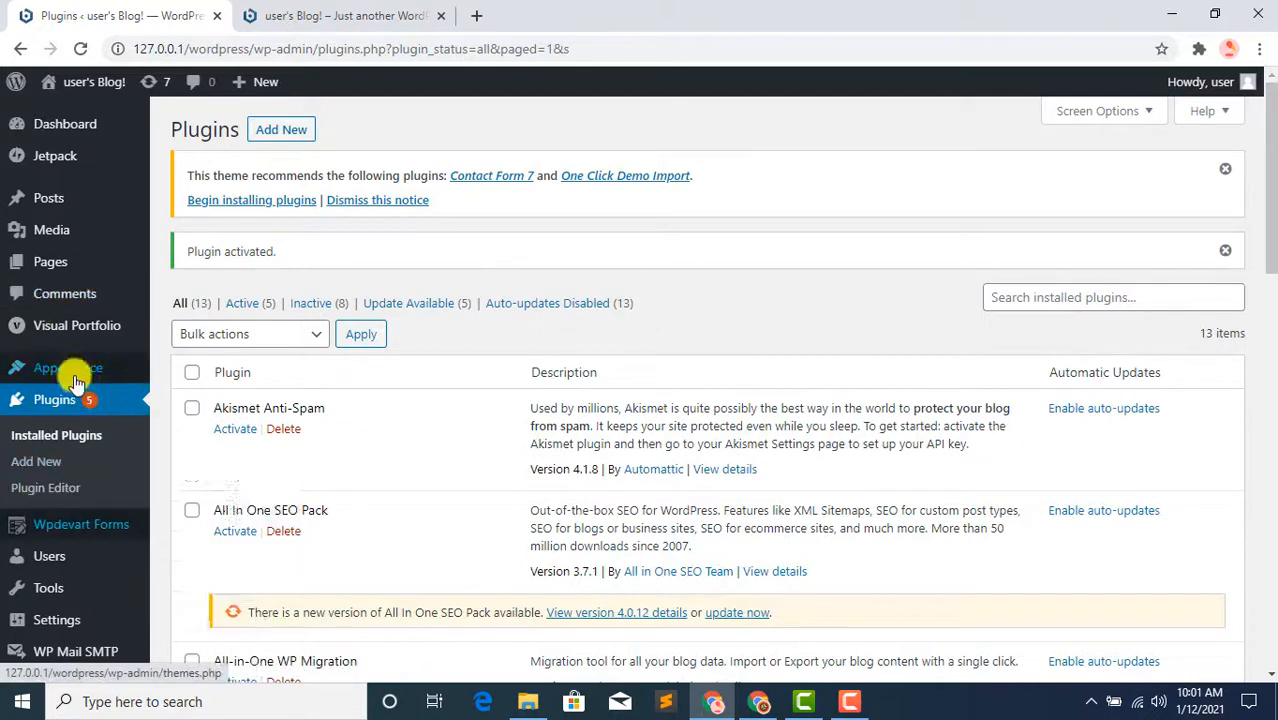
# Add the wpdevart Forms widget above Recent Posts in the Primary Sidebar and save it with the form title "pakistan"
pyautogui.moveTo(94, 378)
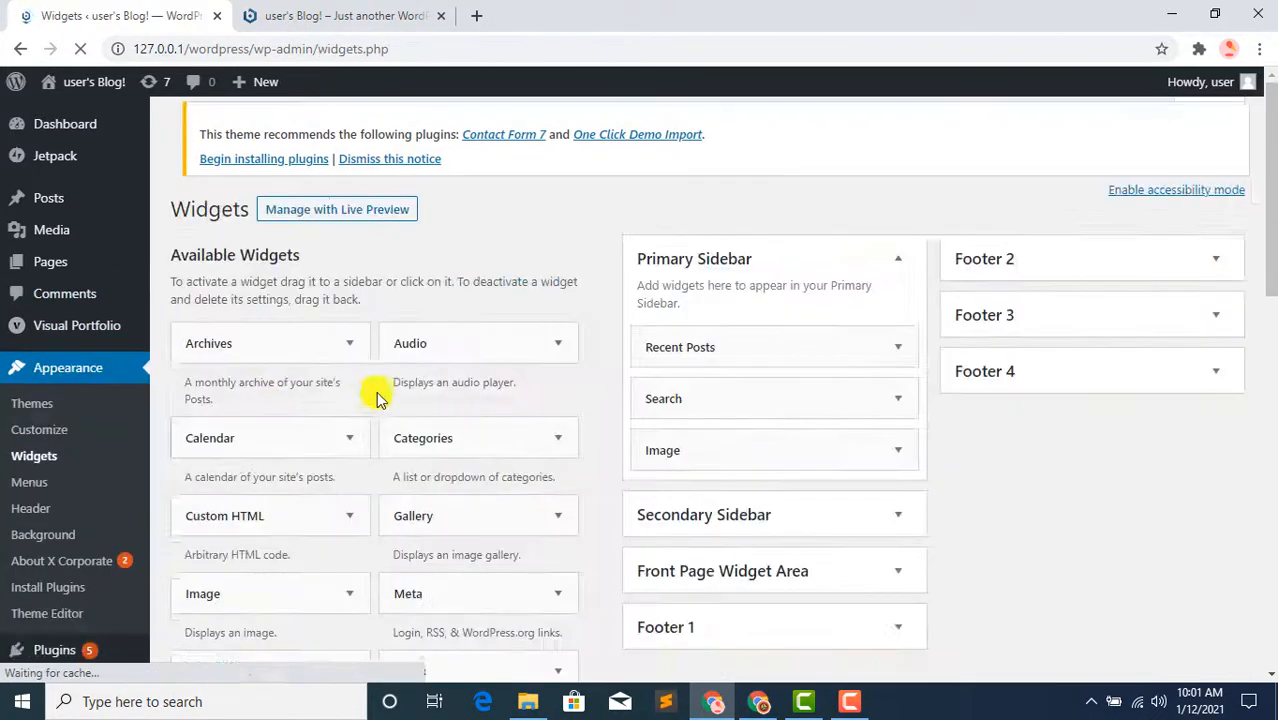
pyautogui.moveTo(1270, 200); pyautogui.dragTo(1270, 398)
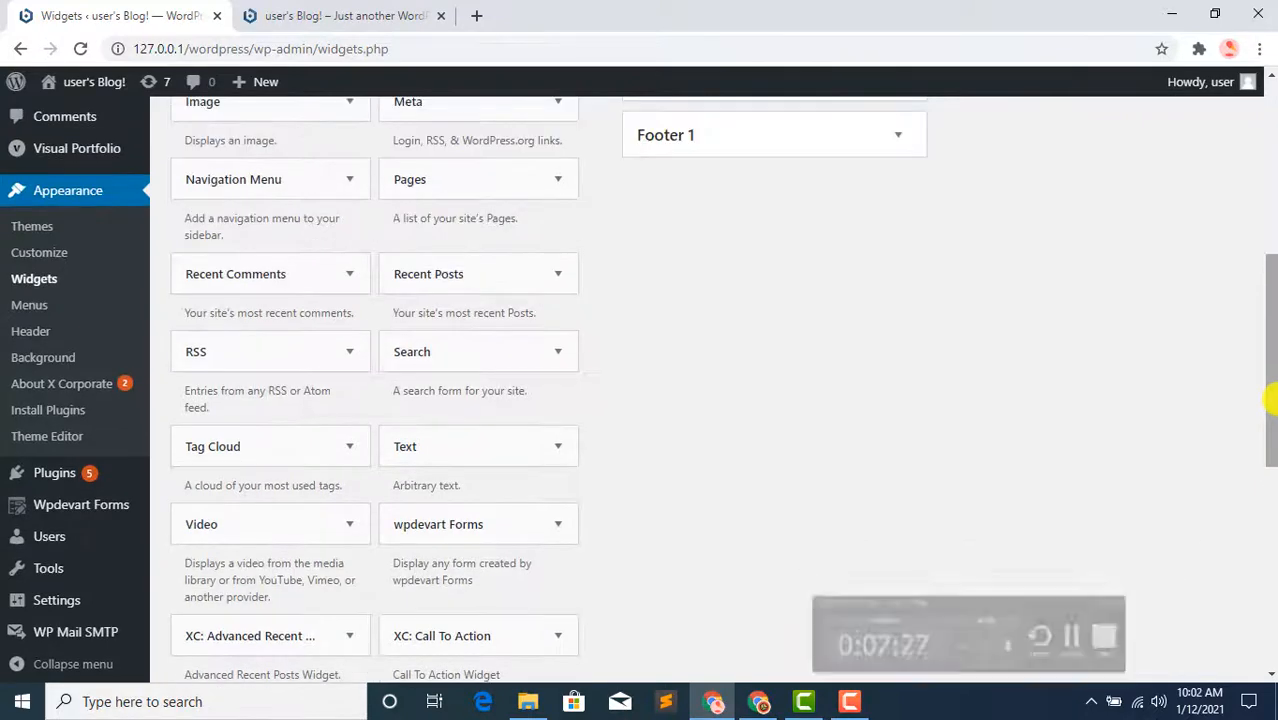
pyautogui.moveTo(471, 523); pyautogui.dragTo(722, 354)
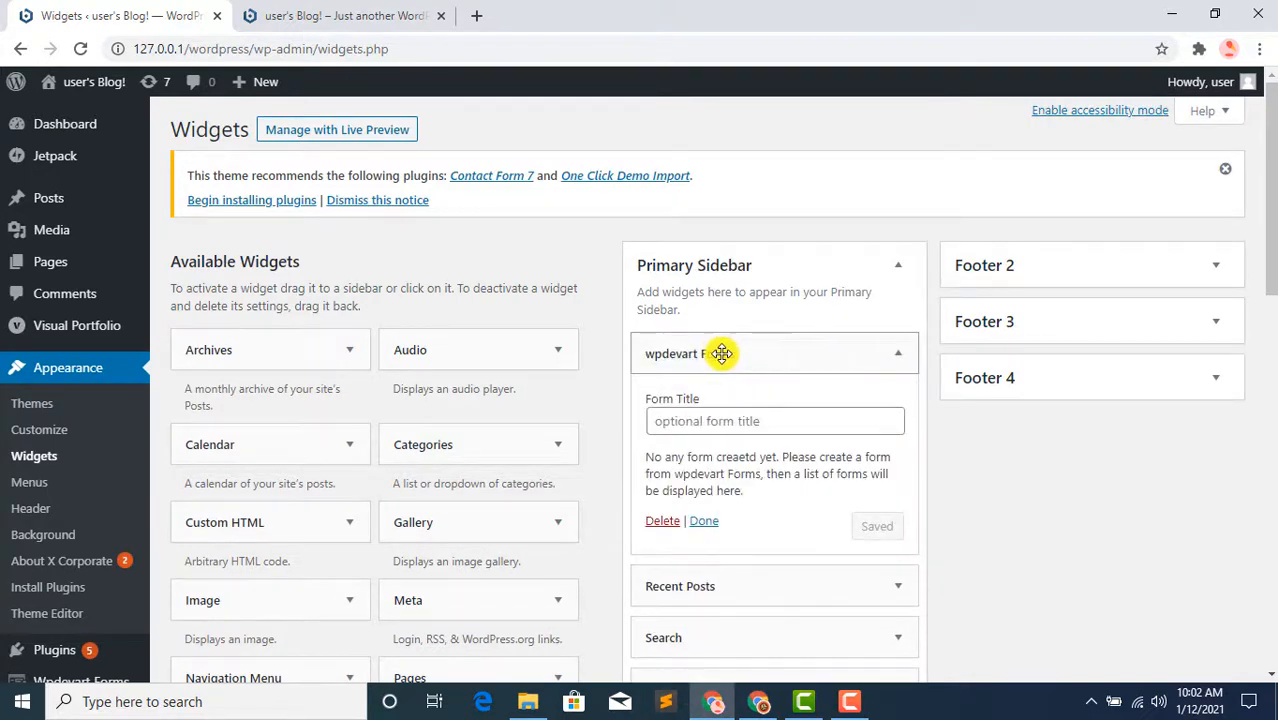
pyautogui.click(712, 421)
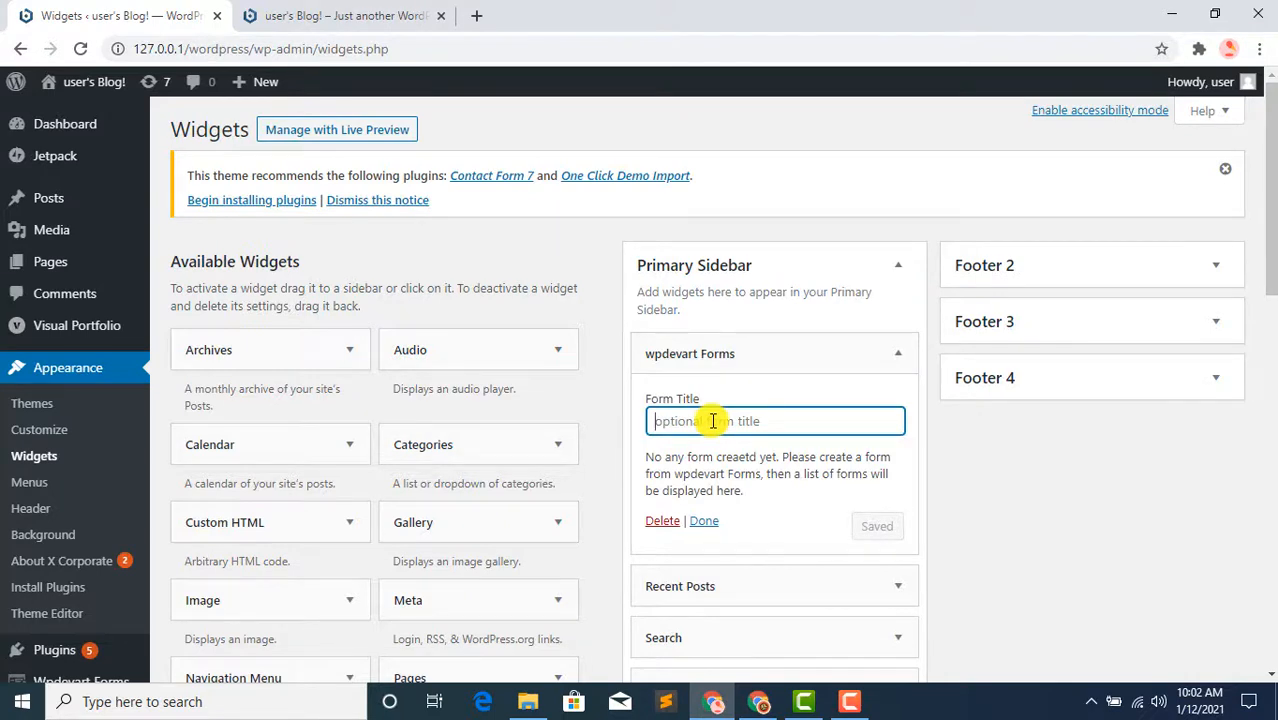
pyautogui.write('pakista')
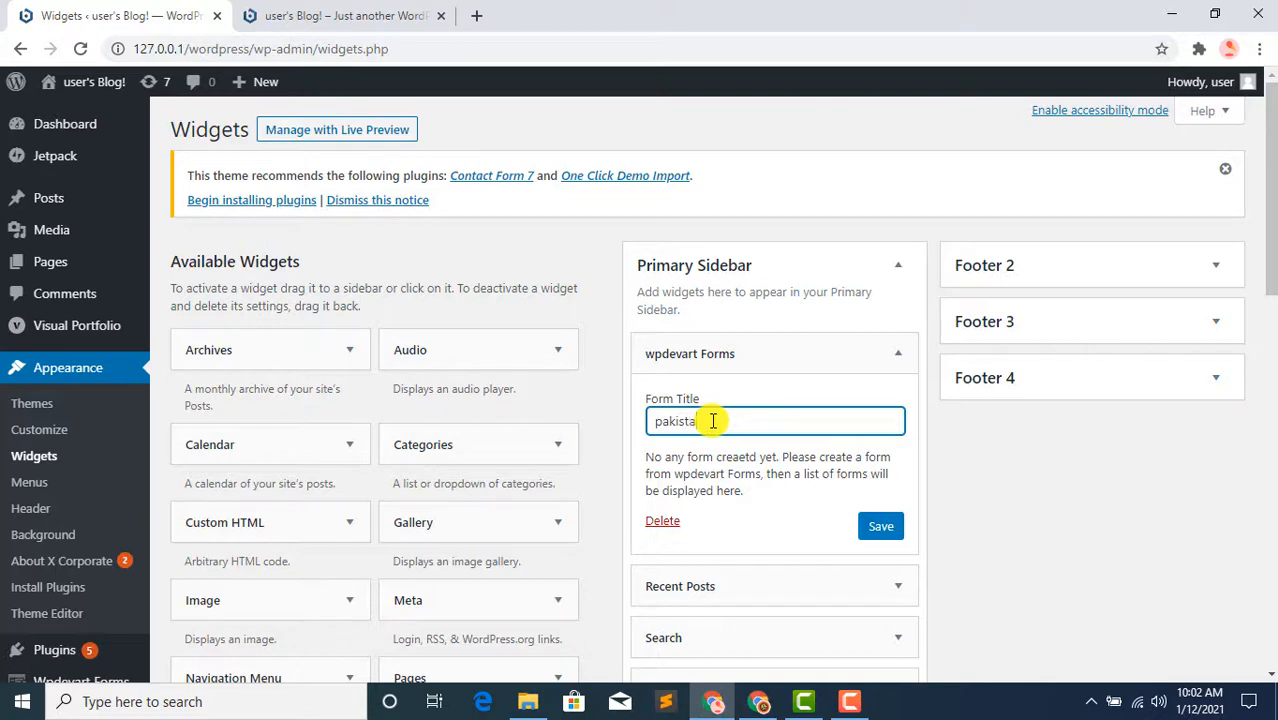
pyautogui.write('n')
pyautogui.click(881, 526)
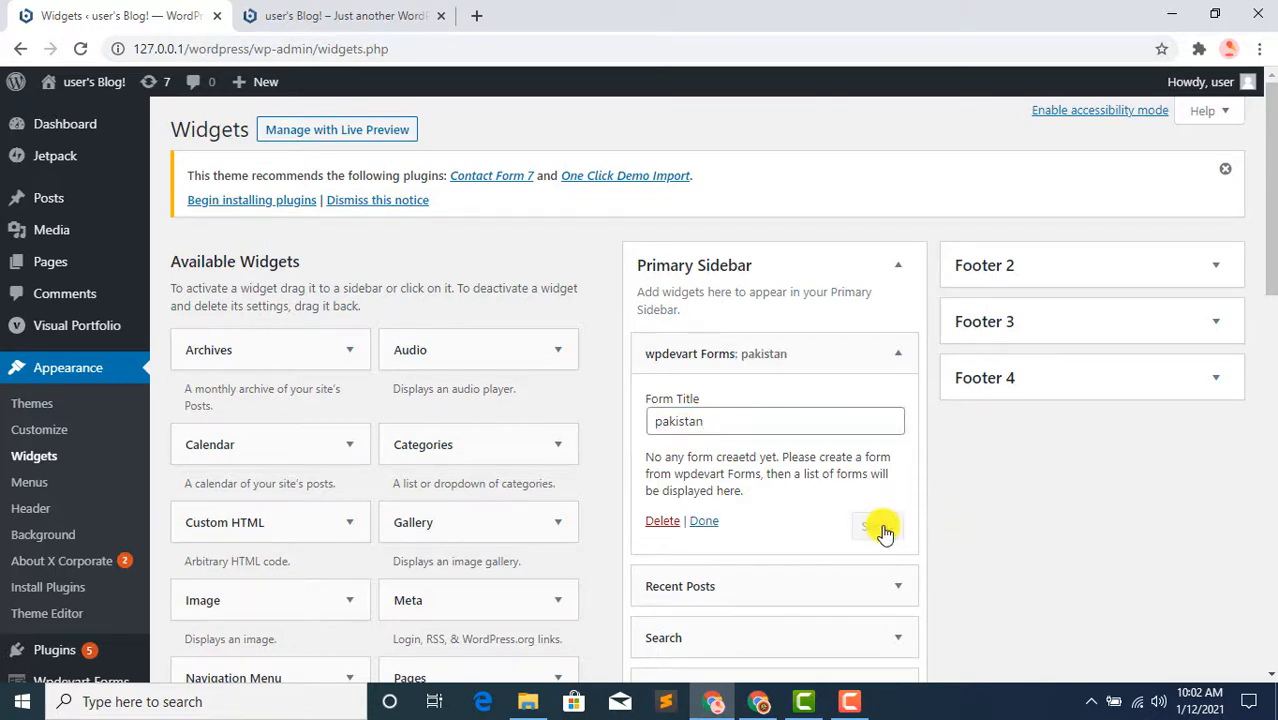
# Reload the blog's front page and check the form, Recent Posts, Search and Image widgets in the sidebar
pyautogui.click(387, 8)
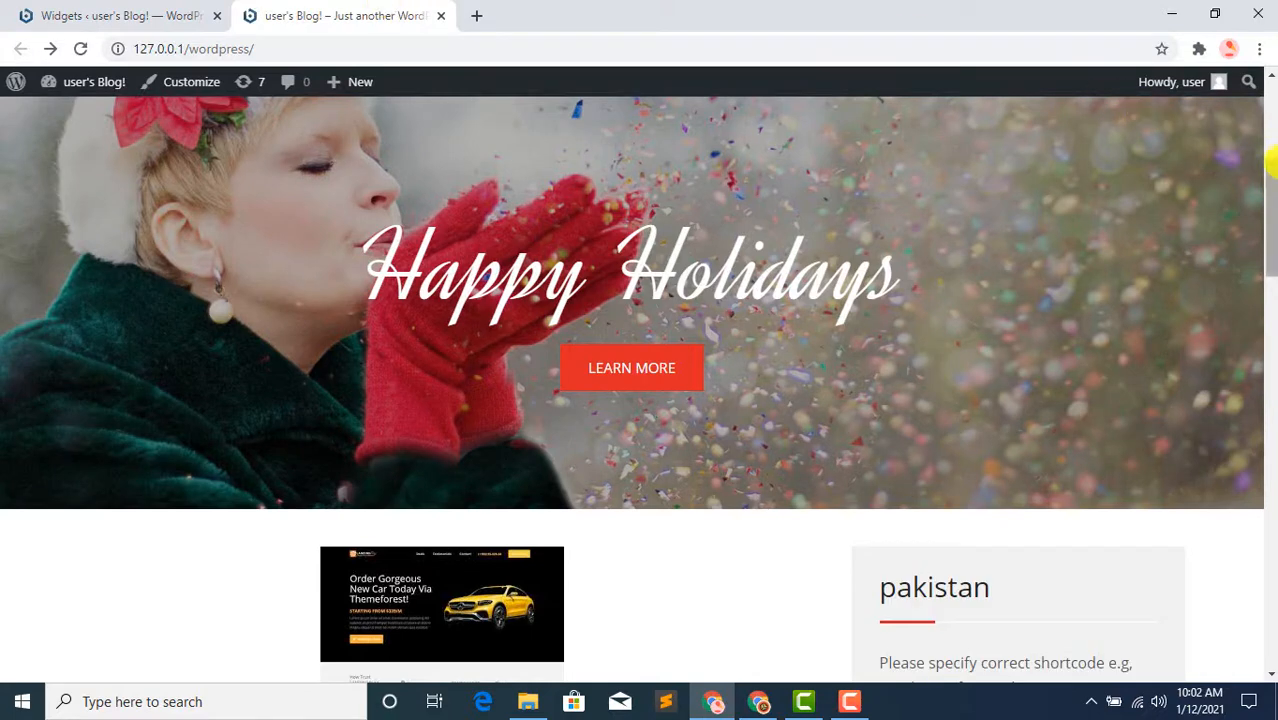
pyautogui.moveTo(1270, 183); pyautogui.dragTo(1270, 256)
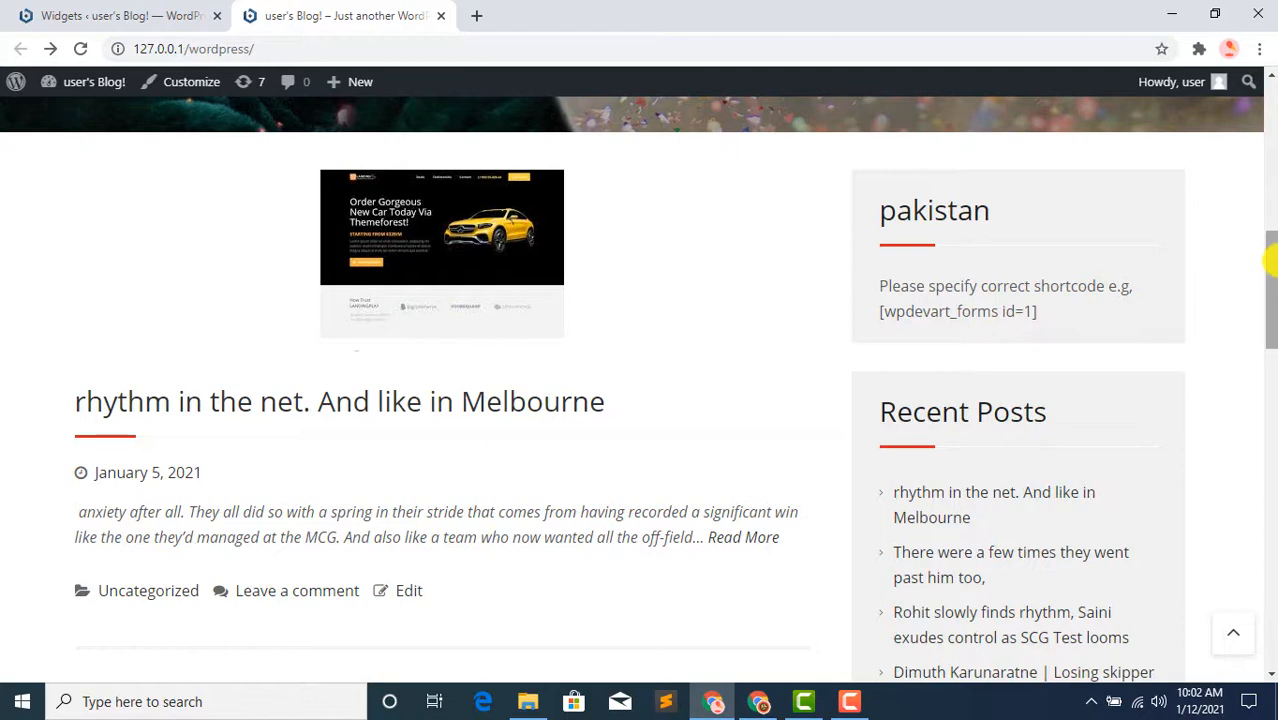
pyautogui.moveTo(1270, 251); pyautogui.dragTo(1270, 350)
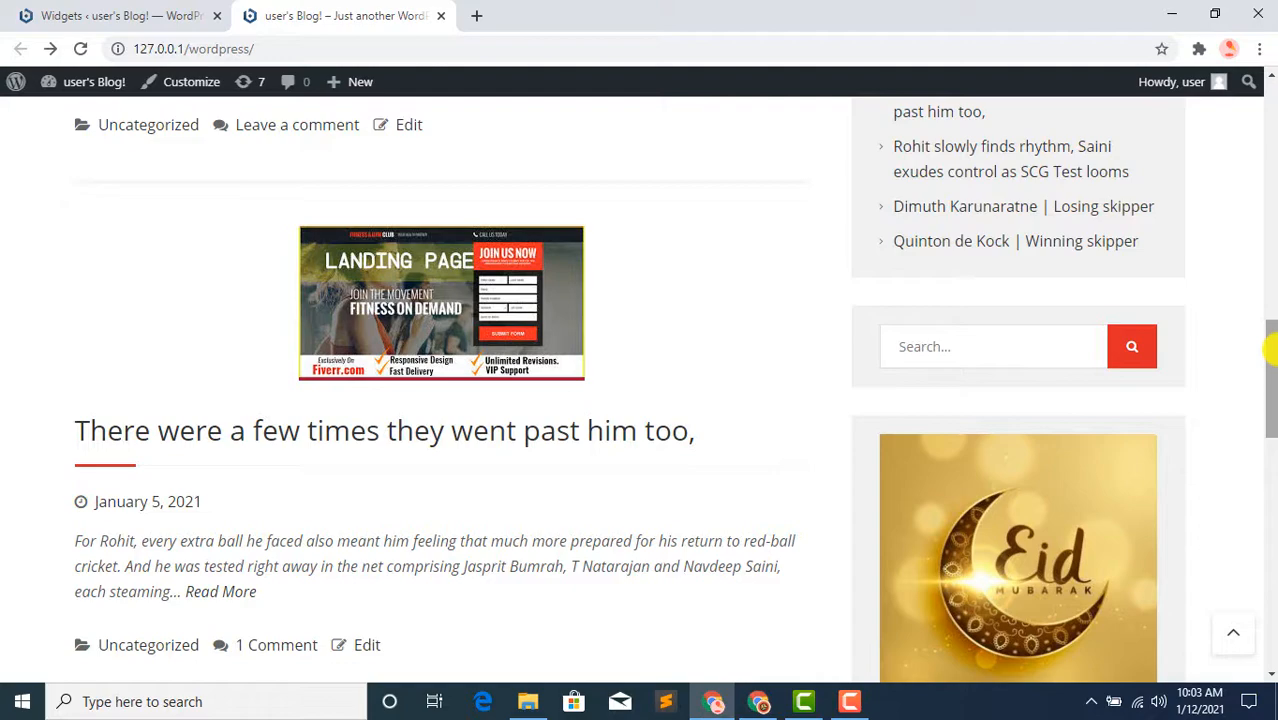
pyautogui.moveTo(1271, 348); pyautogui.dragTo(1271, 128)
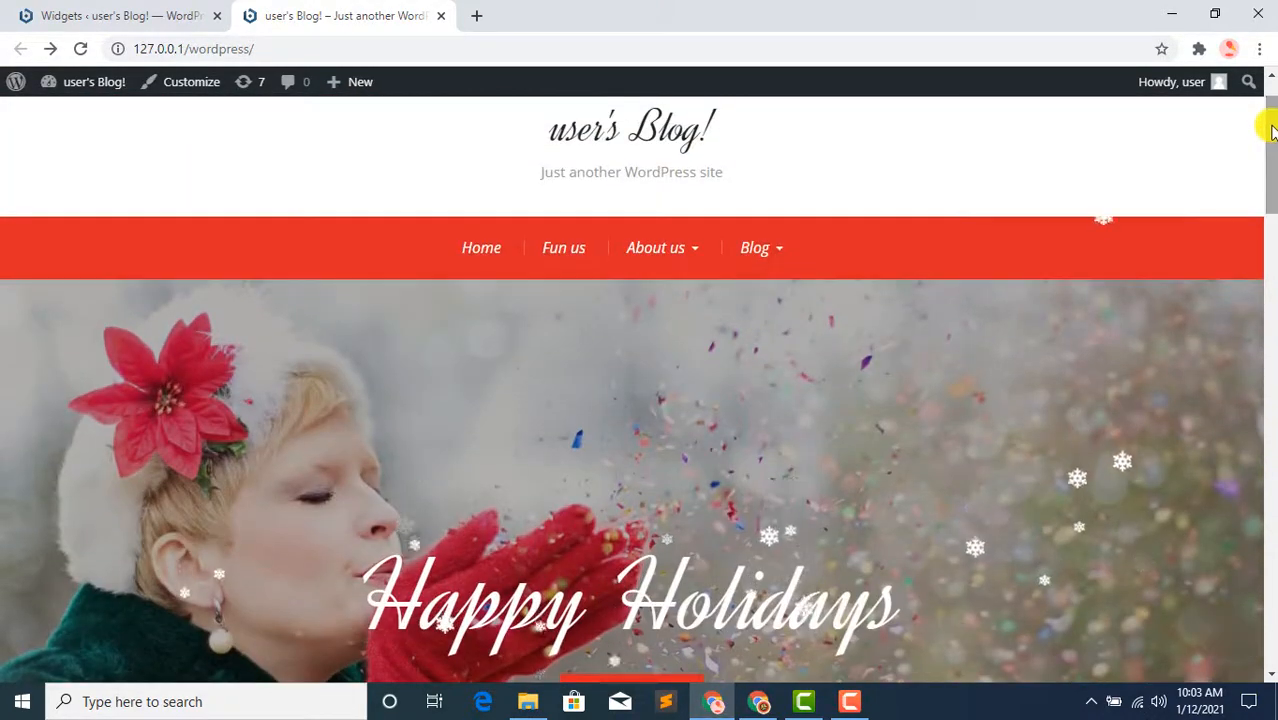